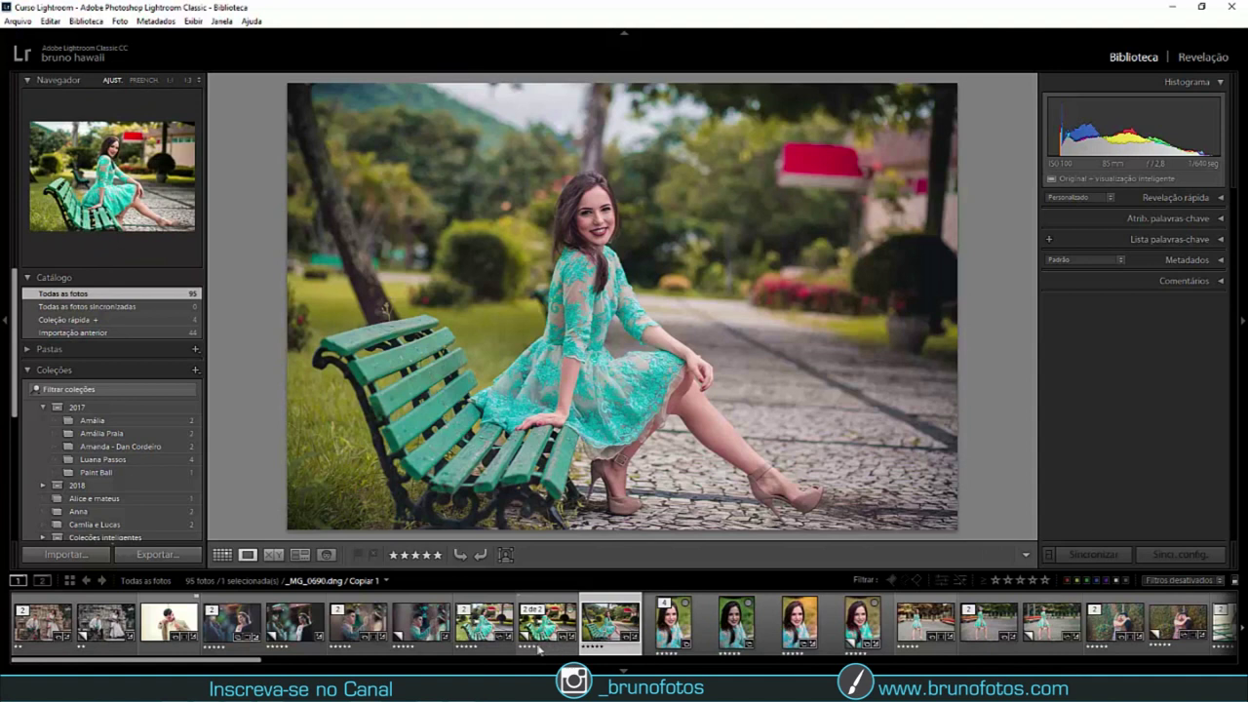
Add the second bench portrait to the selection so both versions are selected.
left_click(505, 645, "ctrl")
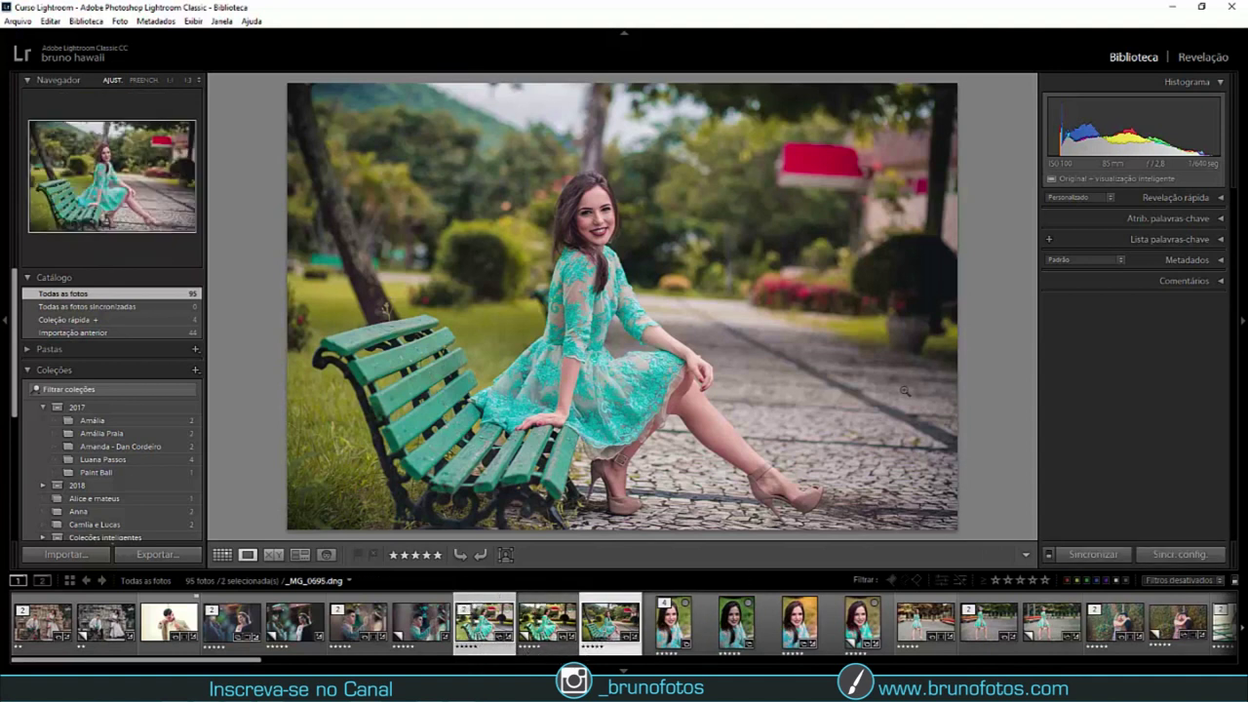
Show both bench portraits in Compare view, zooming to 1:1 and panning to check the faces.
key("c")
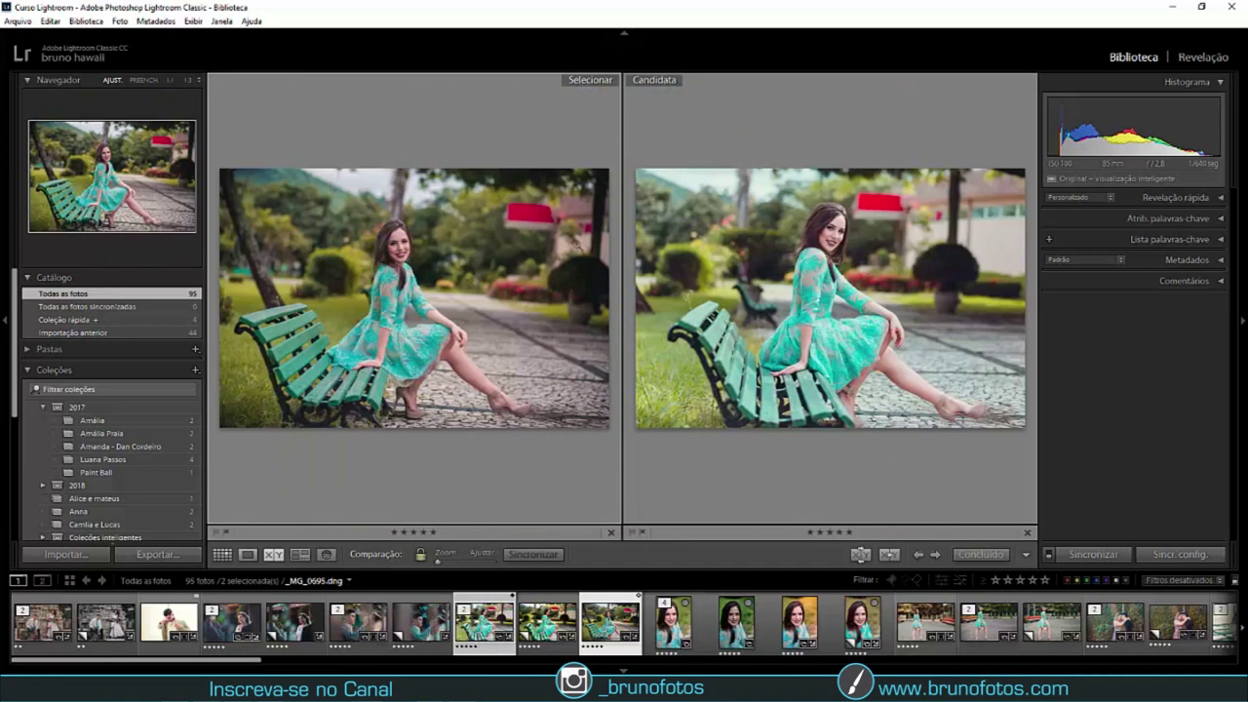
left_click(405, 254)
left_click_drag(406, 252, 351, 379)
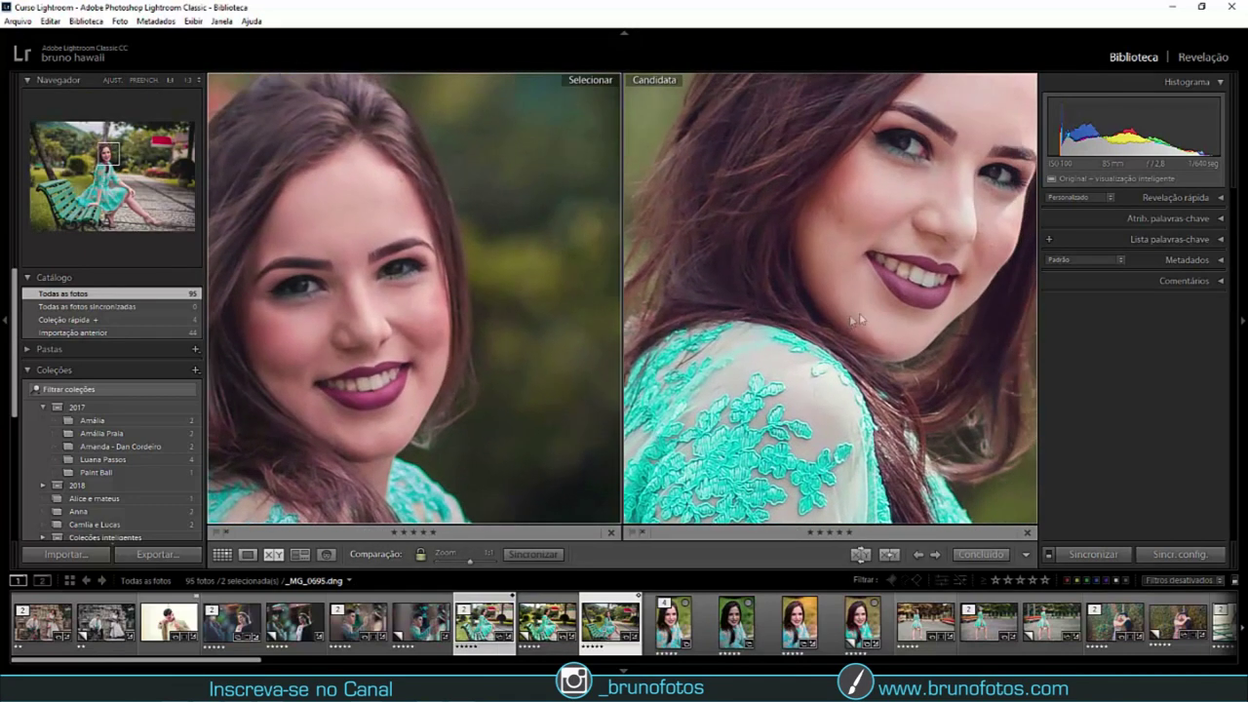
left_click(524, 345)
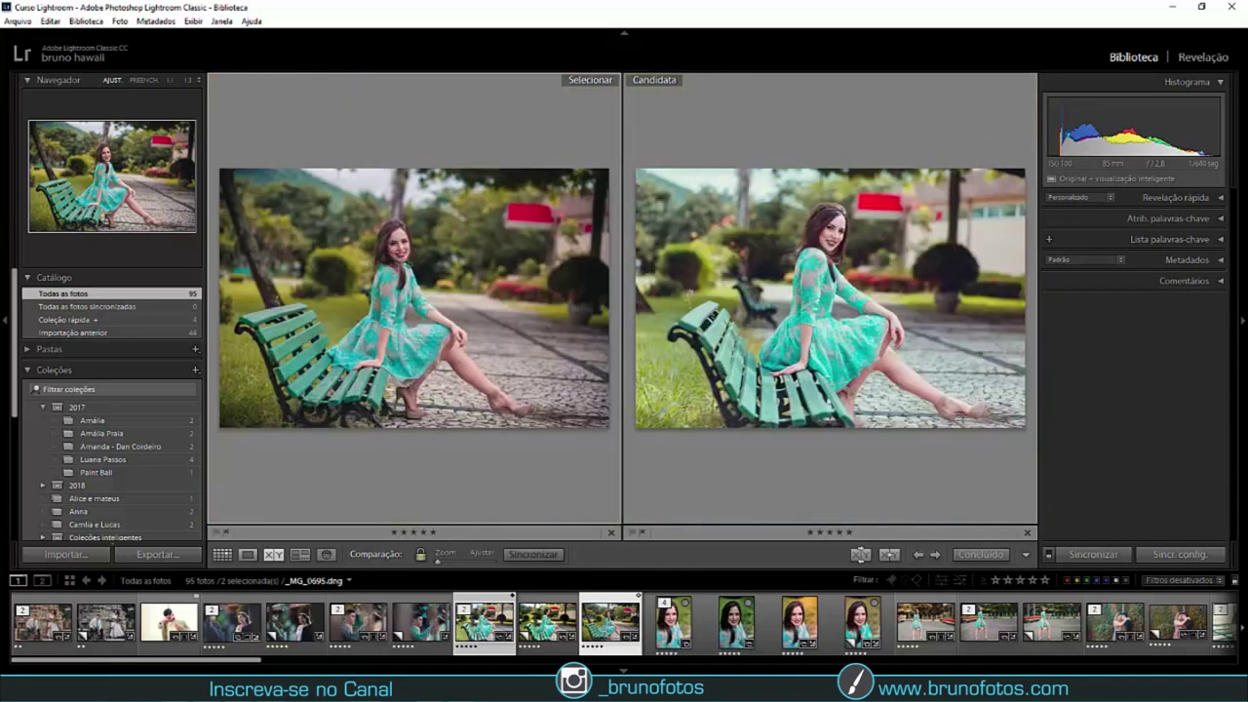
left_click(402, 255)
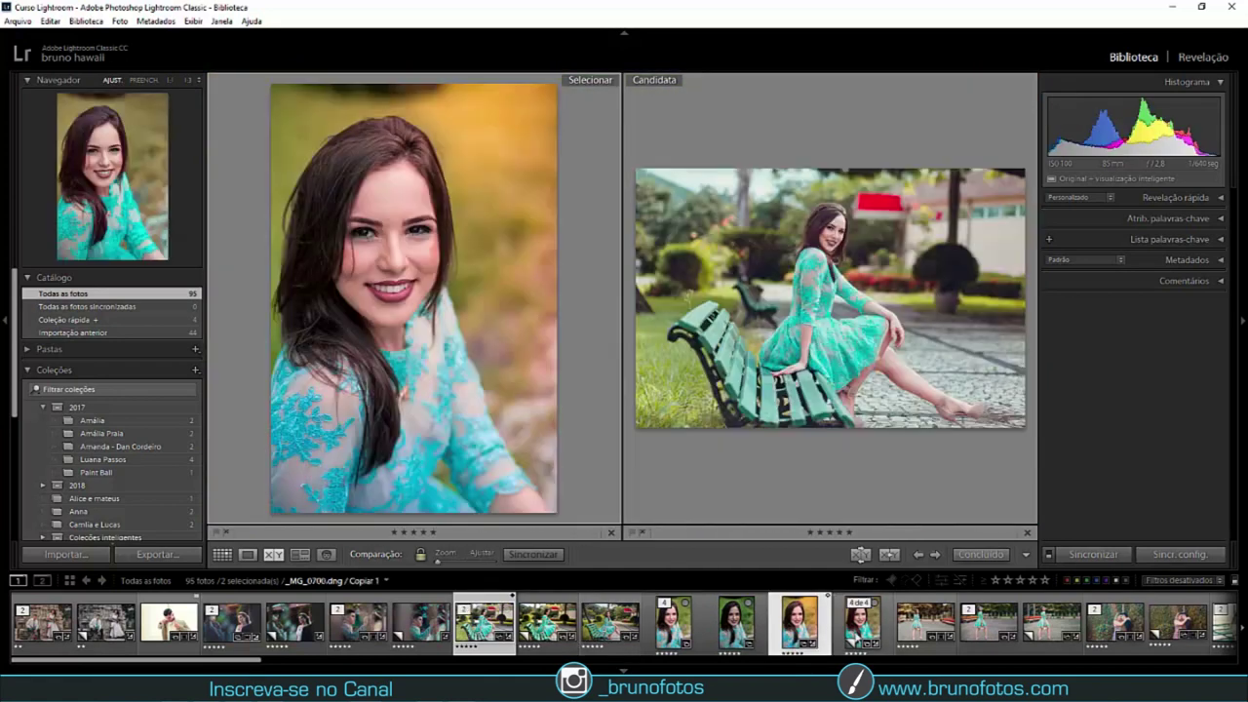
left_click(862, 625)
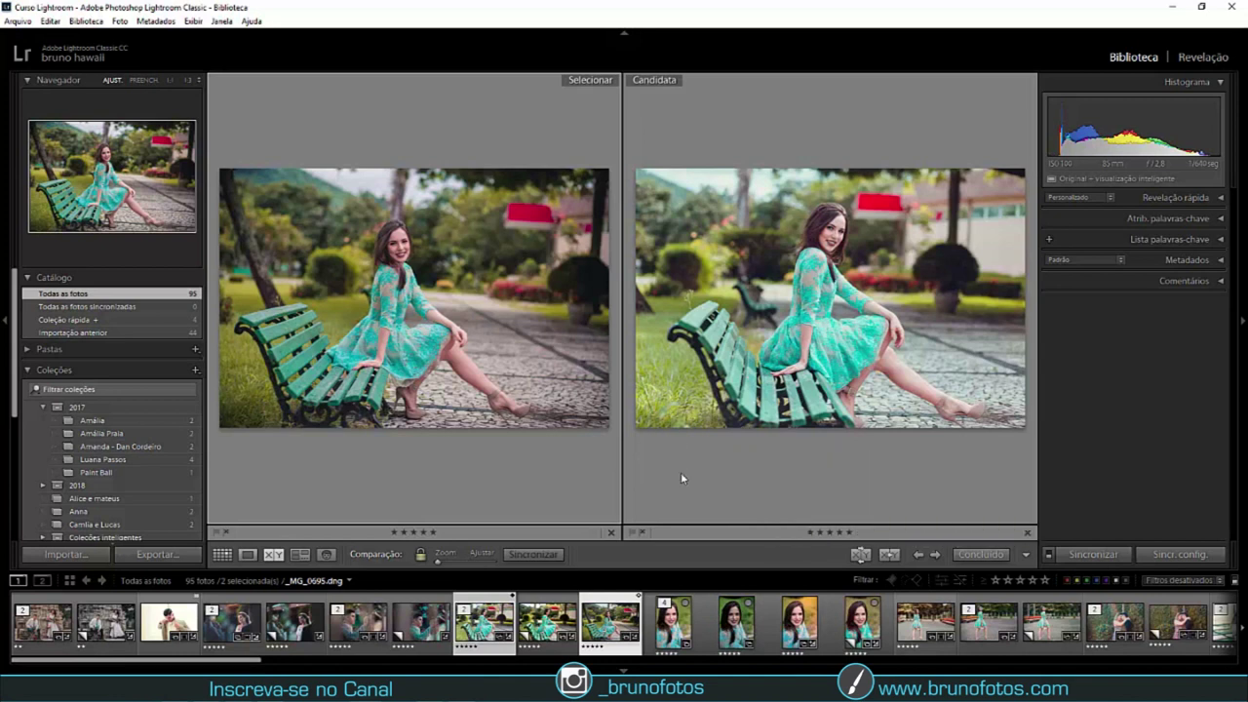
key("Tab")
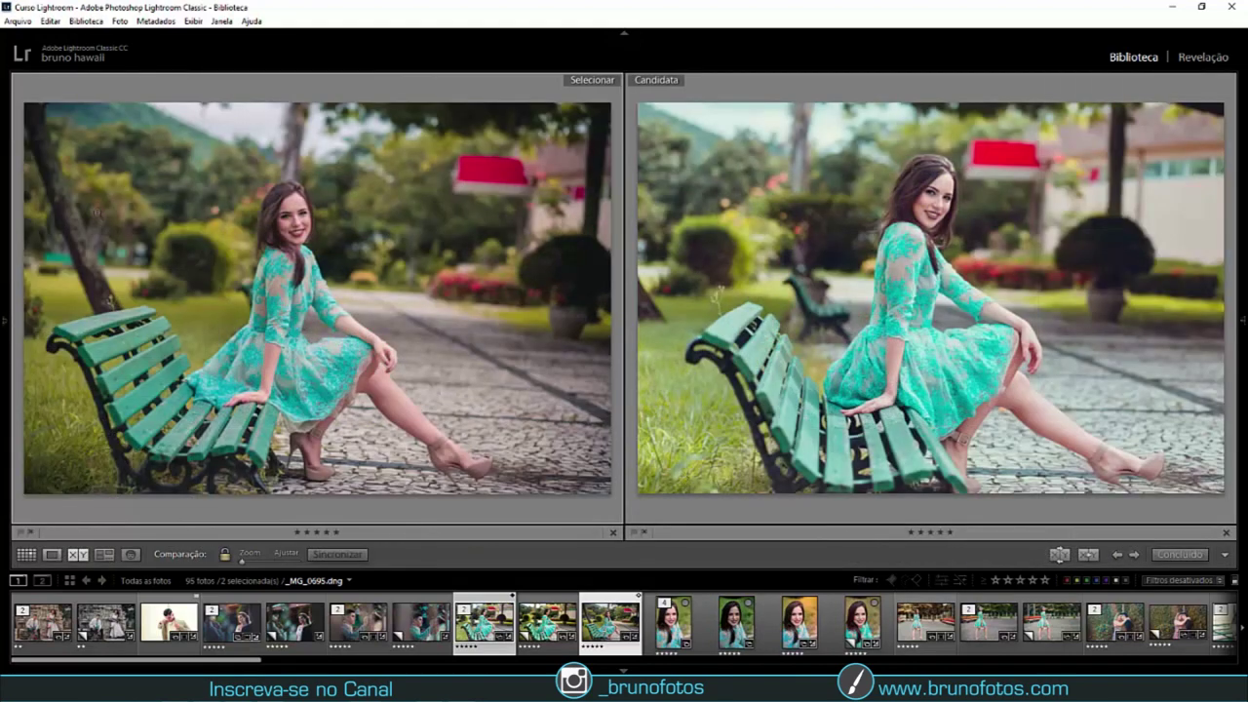
left_click(290, 230)
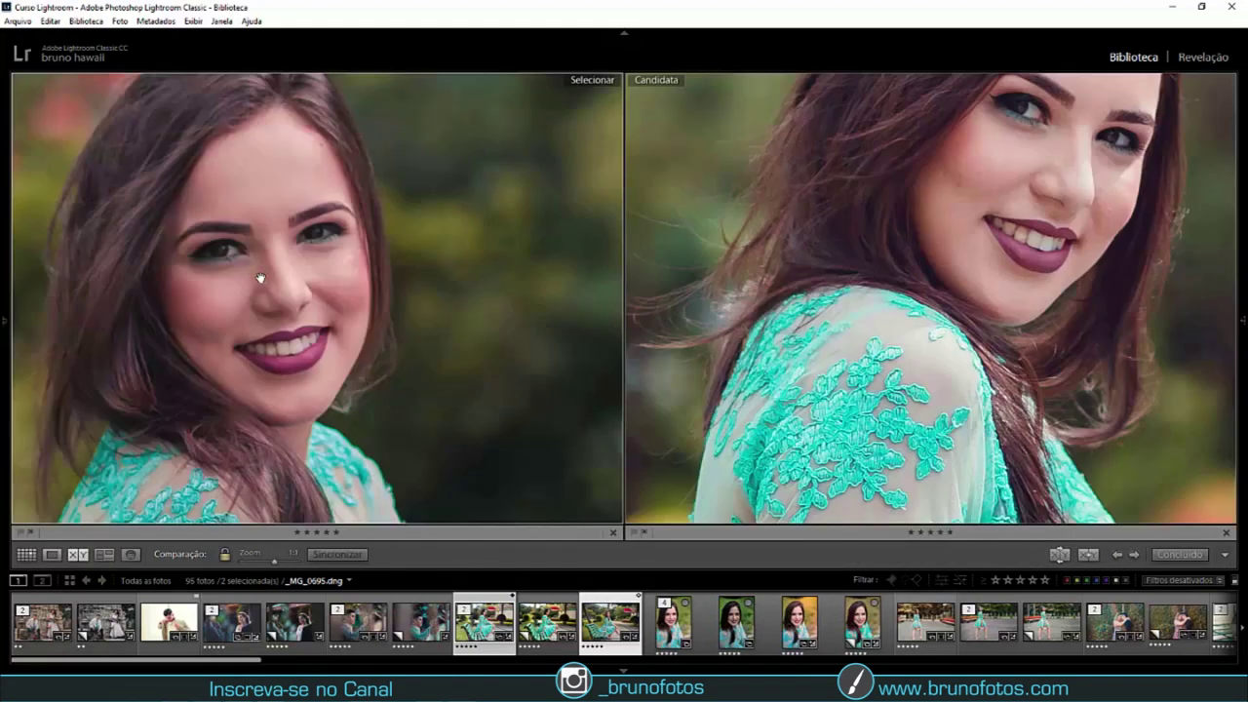
left_click(254, 249)
key("Tab")
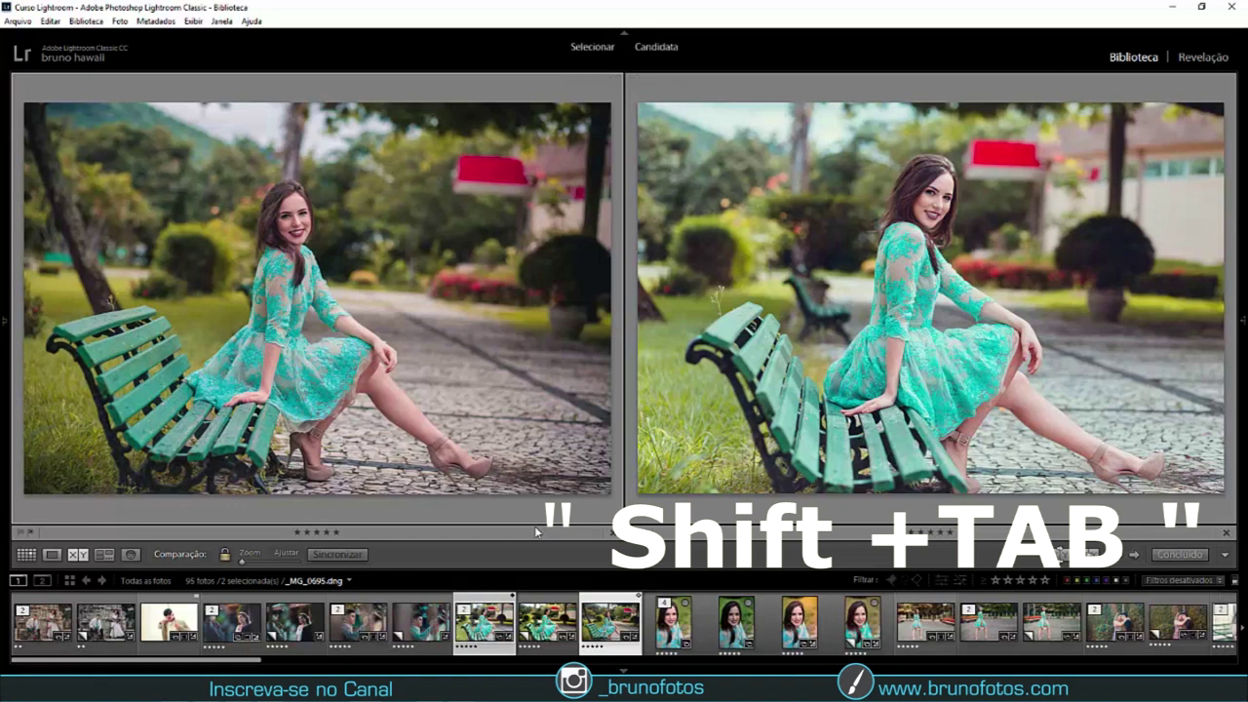
key("shift+Tab")
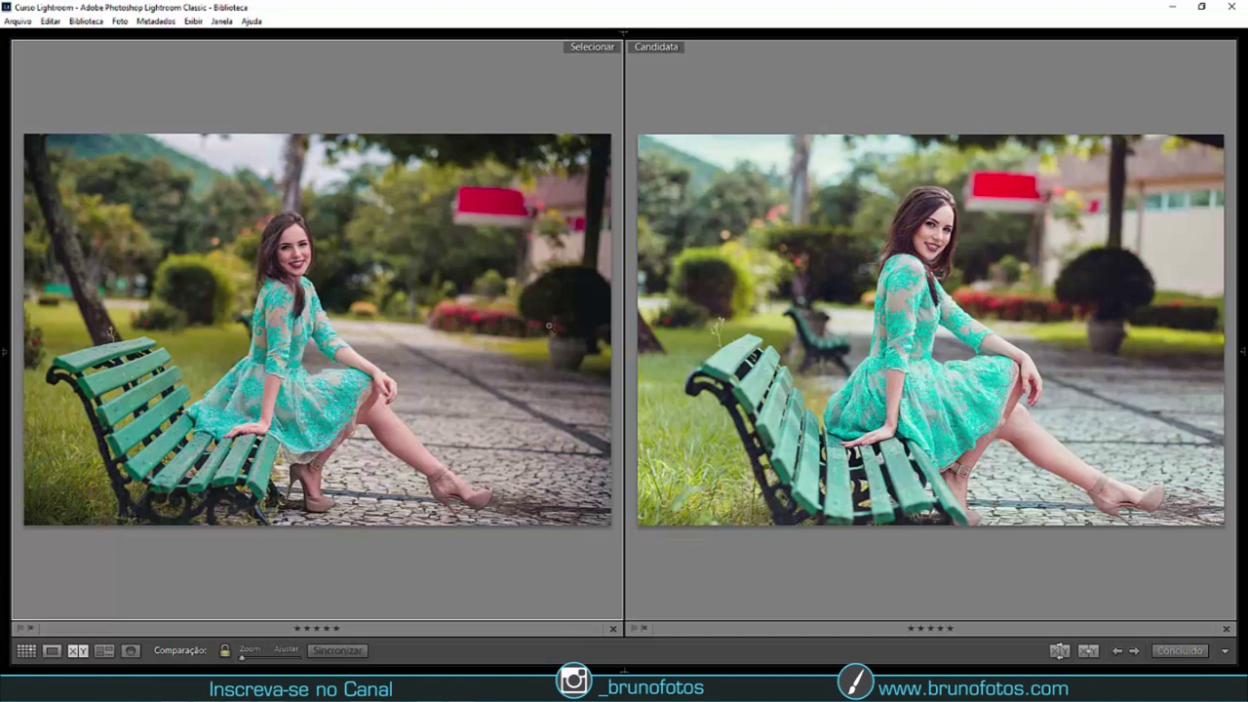
key("shift+Tab")
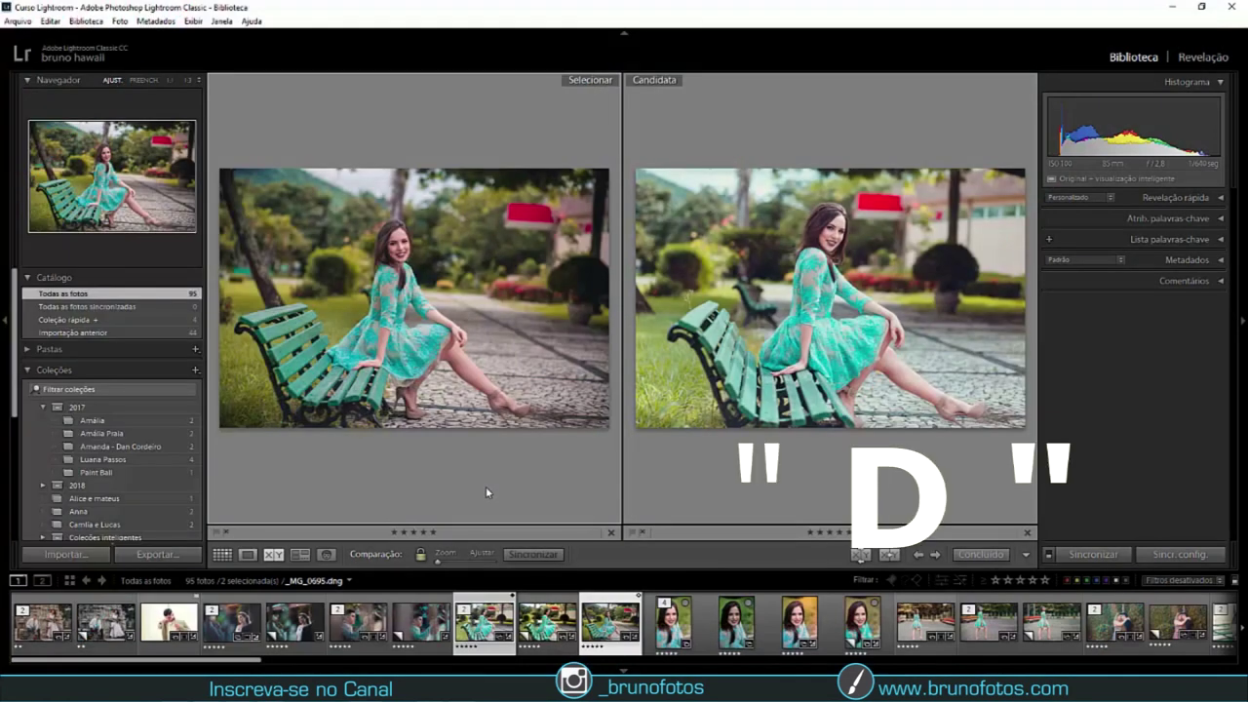
Switch between Develop and Library, ending in the Library thumbnail Grid view.
key("d")
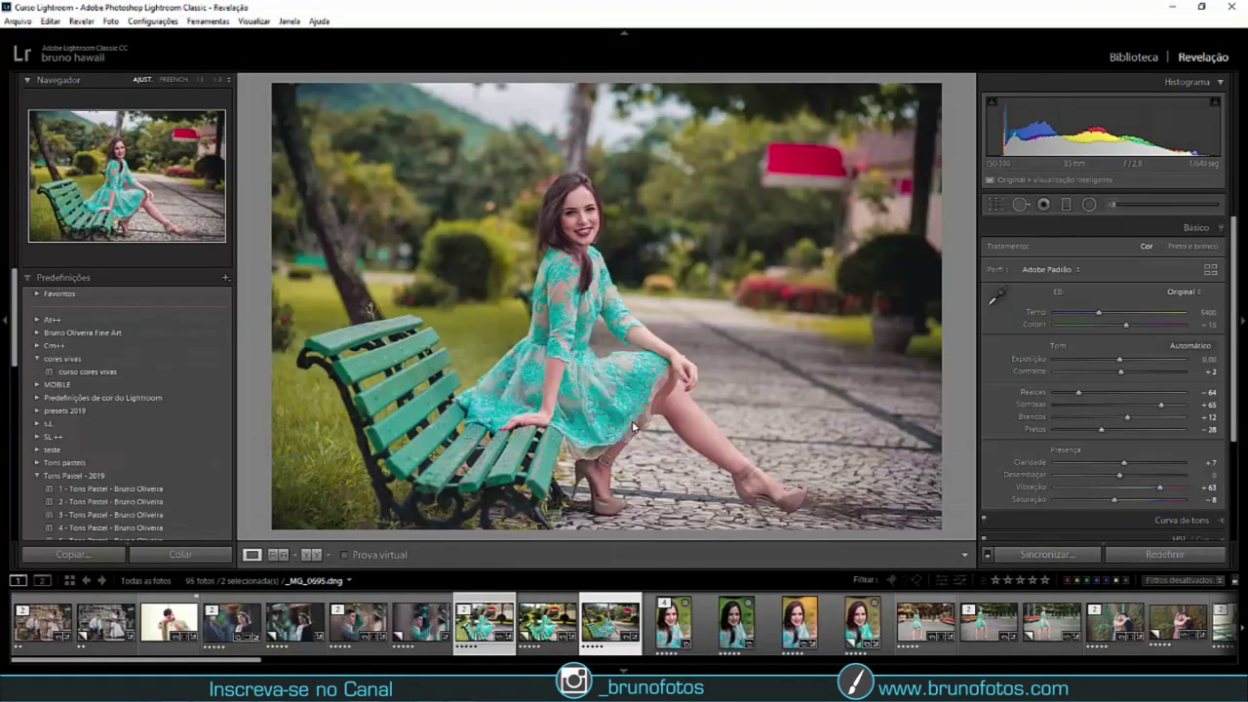
left_click(1134, 57)
key("e")
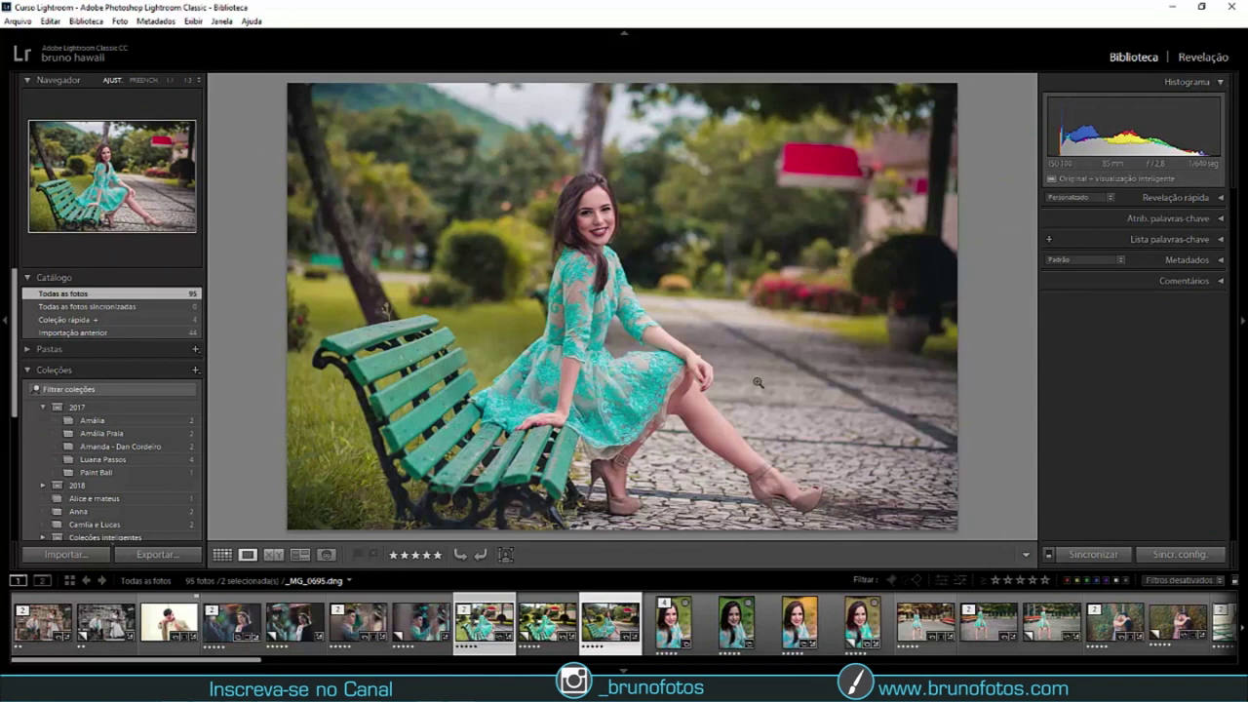
key("d")
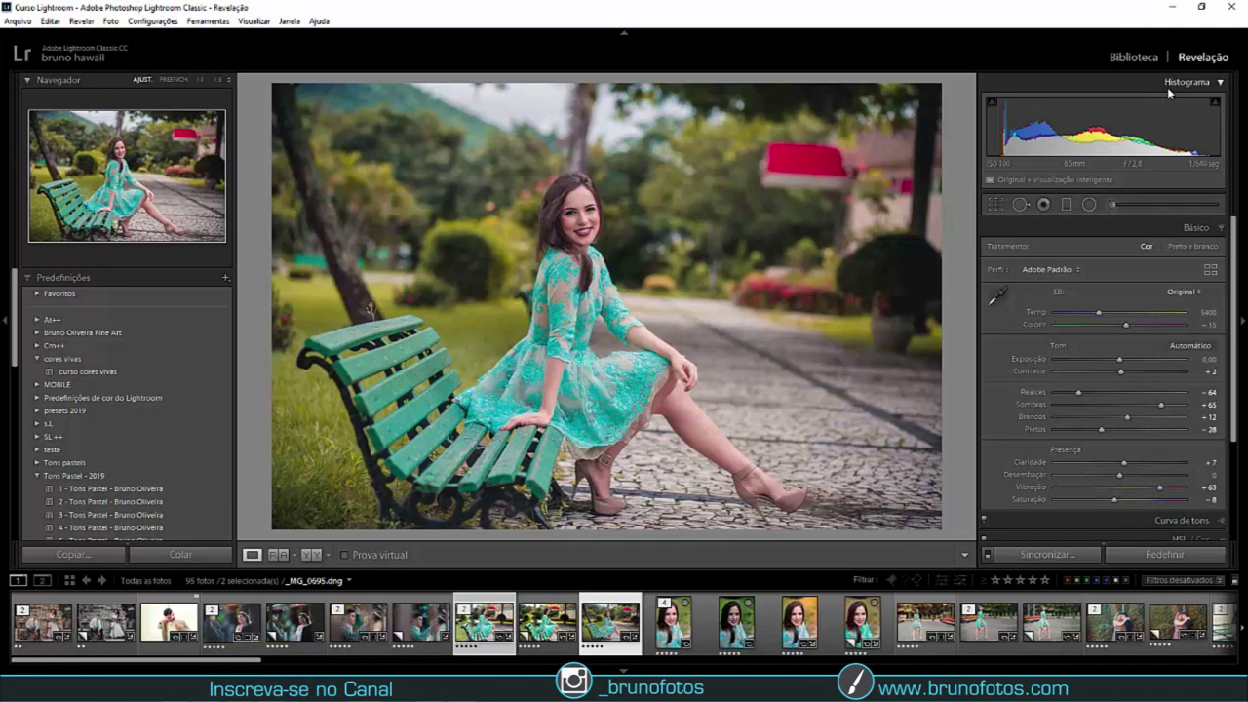
key("g")
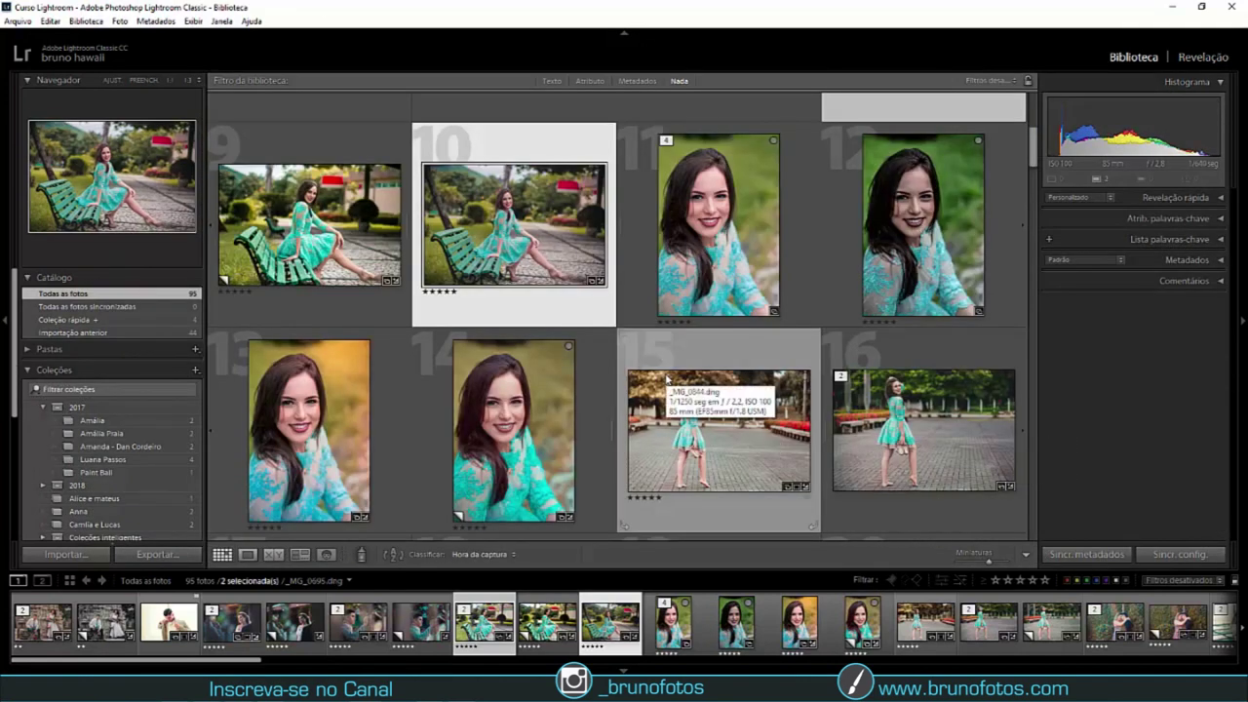
Jump to Develop and back to the Grid, then show photo 10 alone in Loupe view.
key("d")
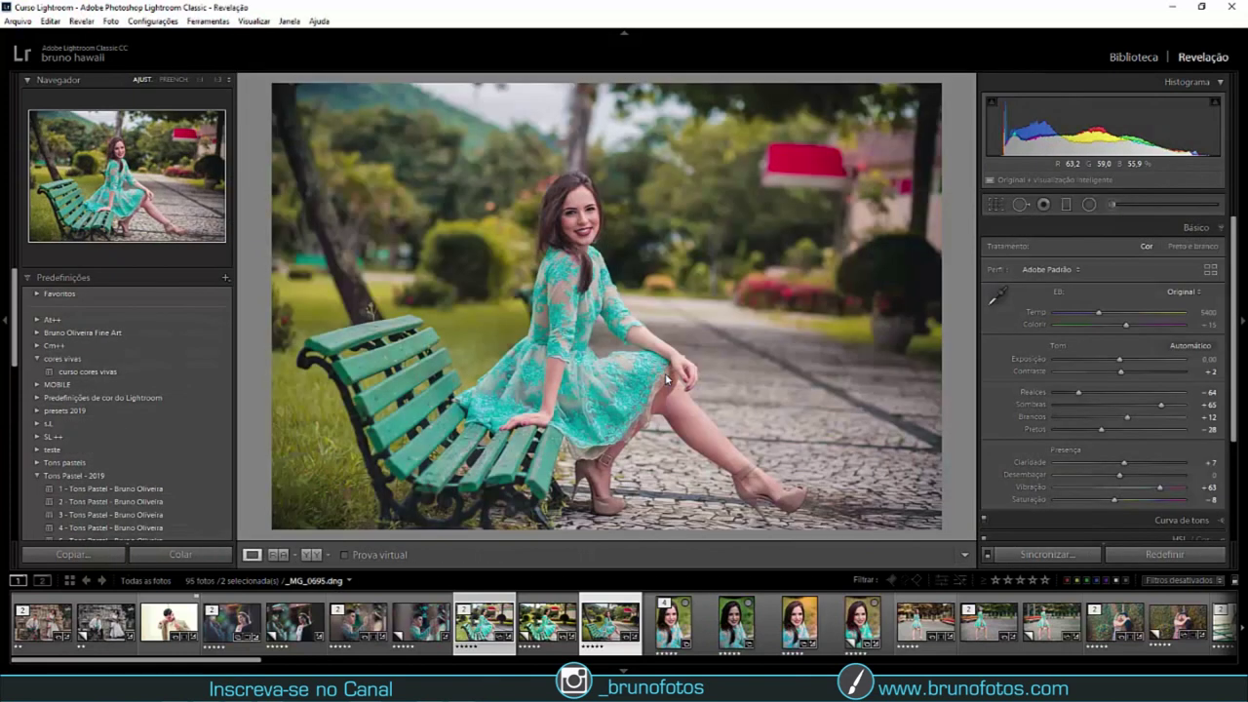
key("g")
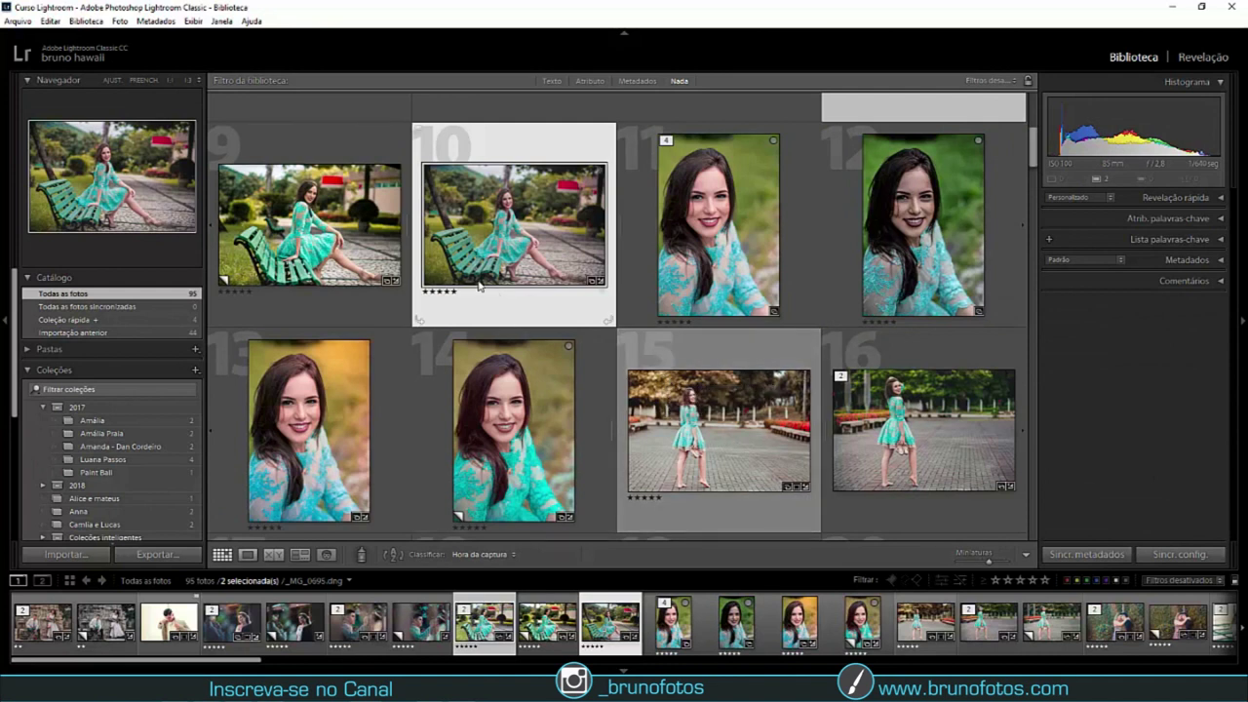
key("e")
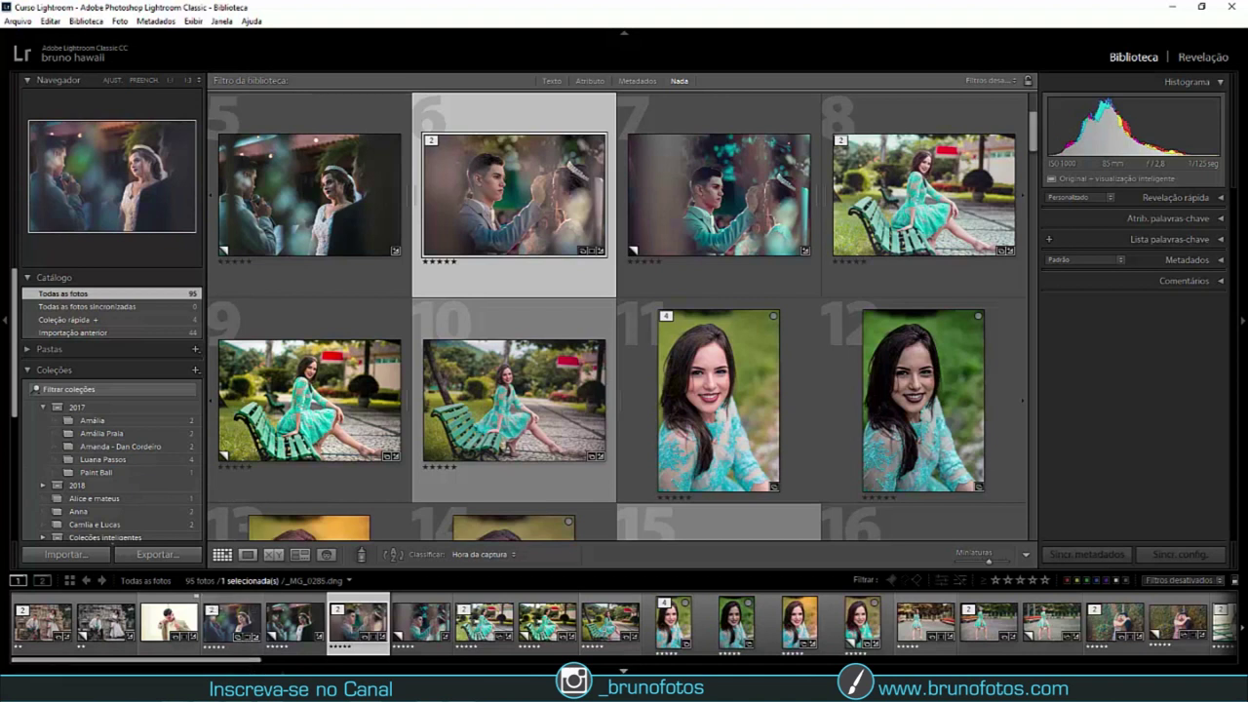
Select photos 3 to 7 and view them in Survey mode with panels hidden, adding a fourth photo.
left_click(168, 622, "ctrl")
left_click(232, 623, "ctrl")
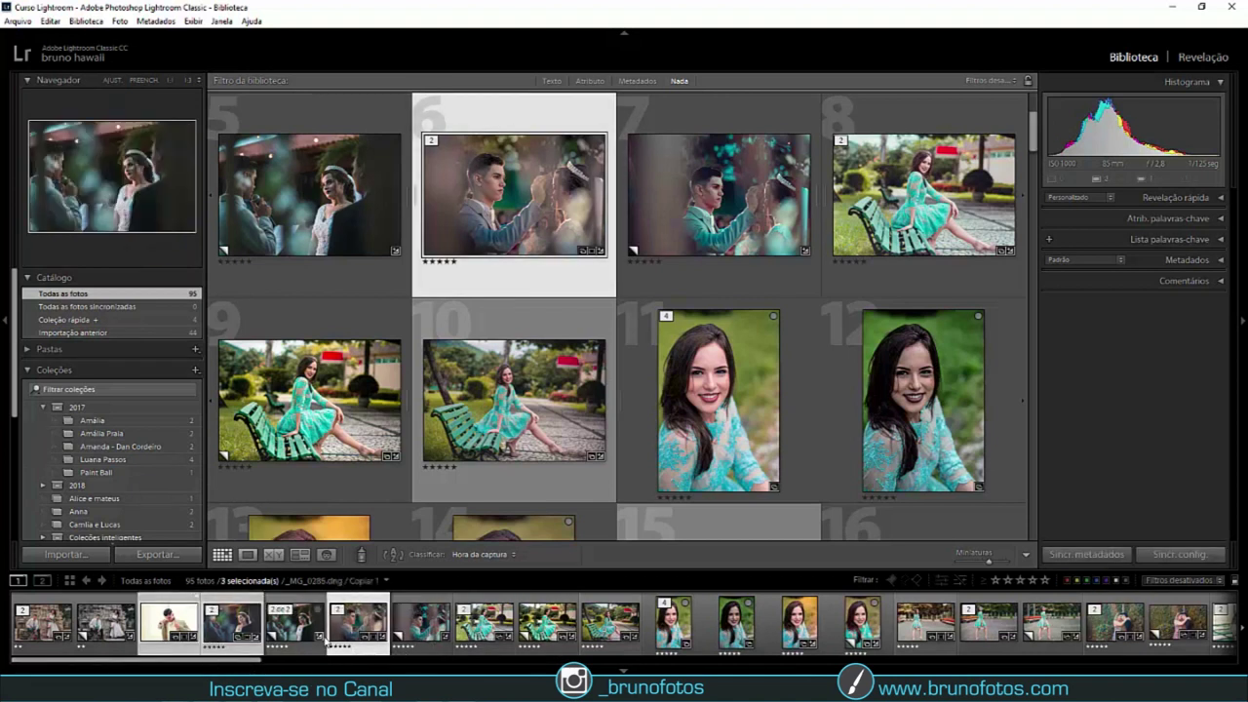
left_click(326, 636, "shift")
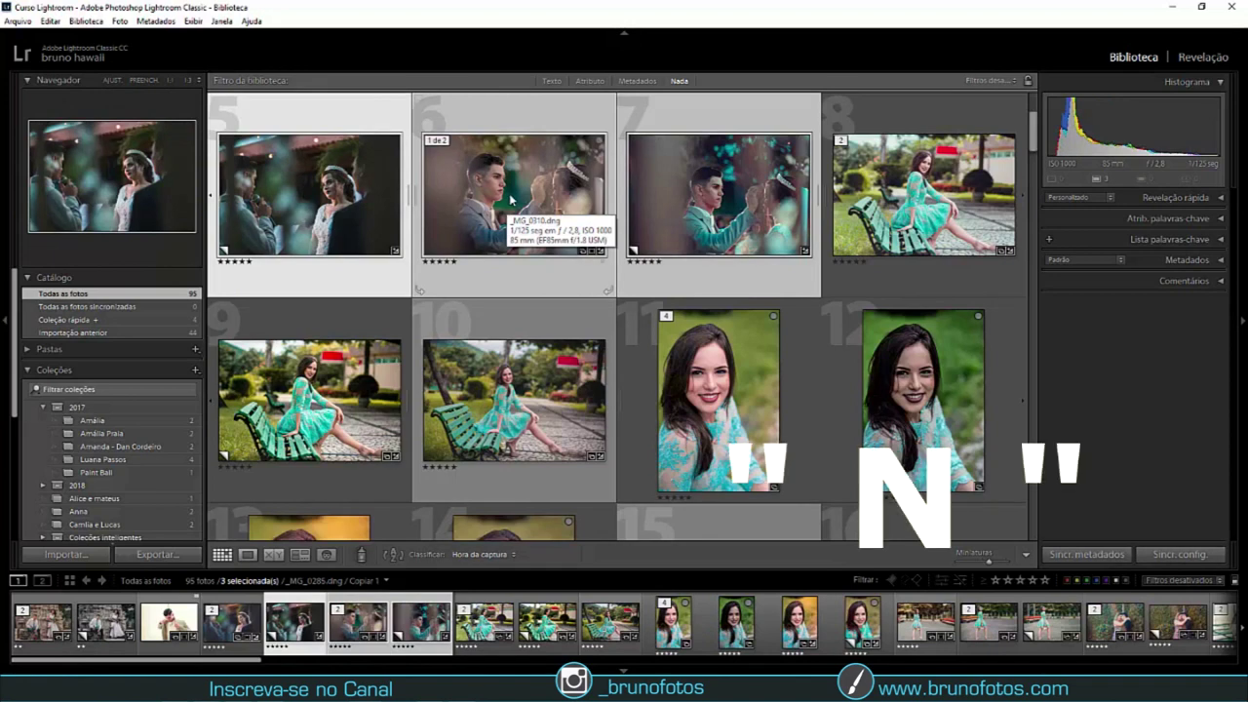
key("n")
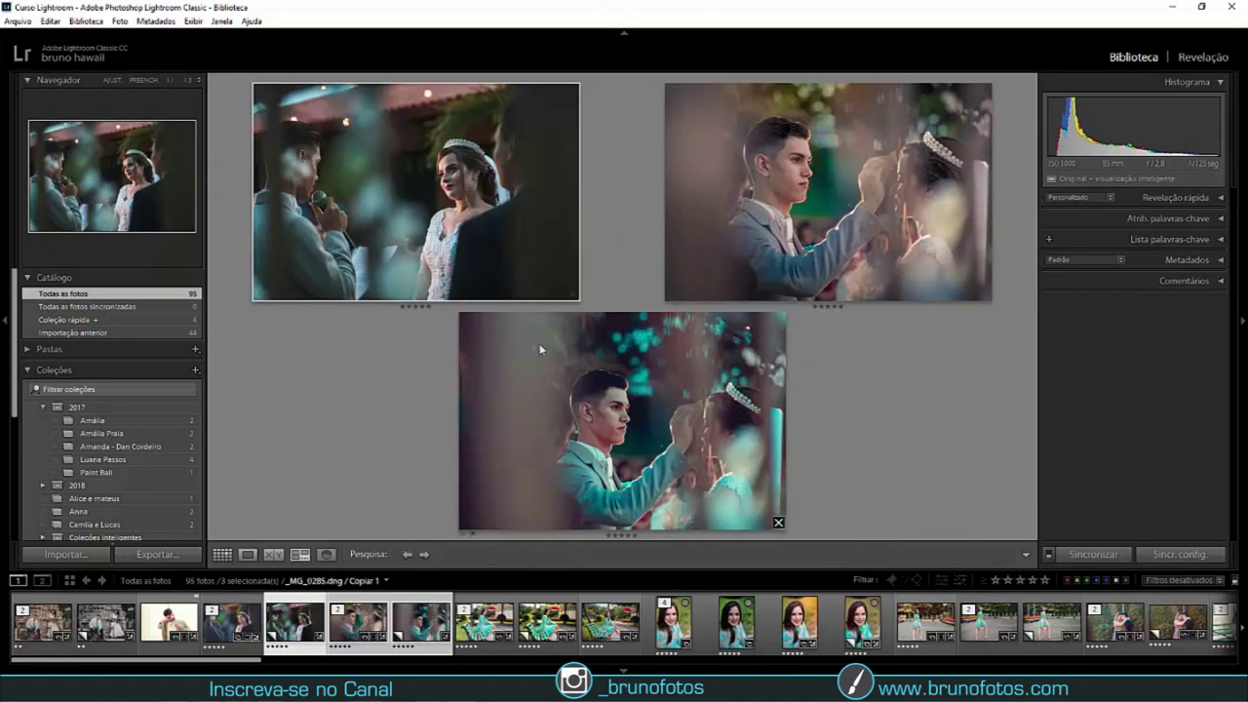
key("shift+Tab")
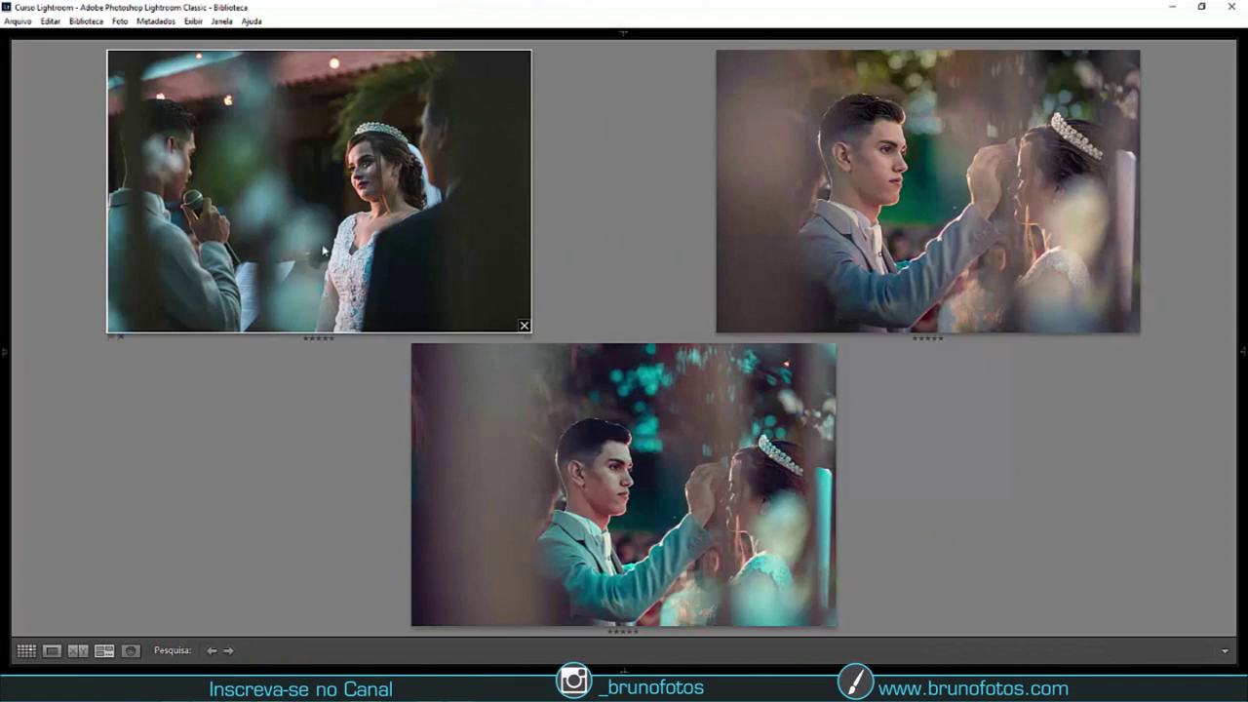
left_click(585, 614, "ctrl")
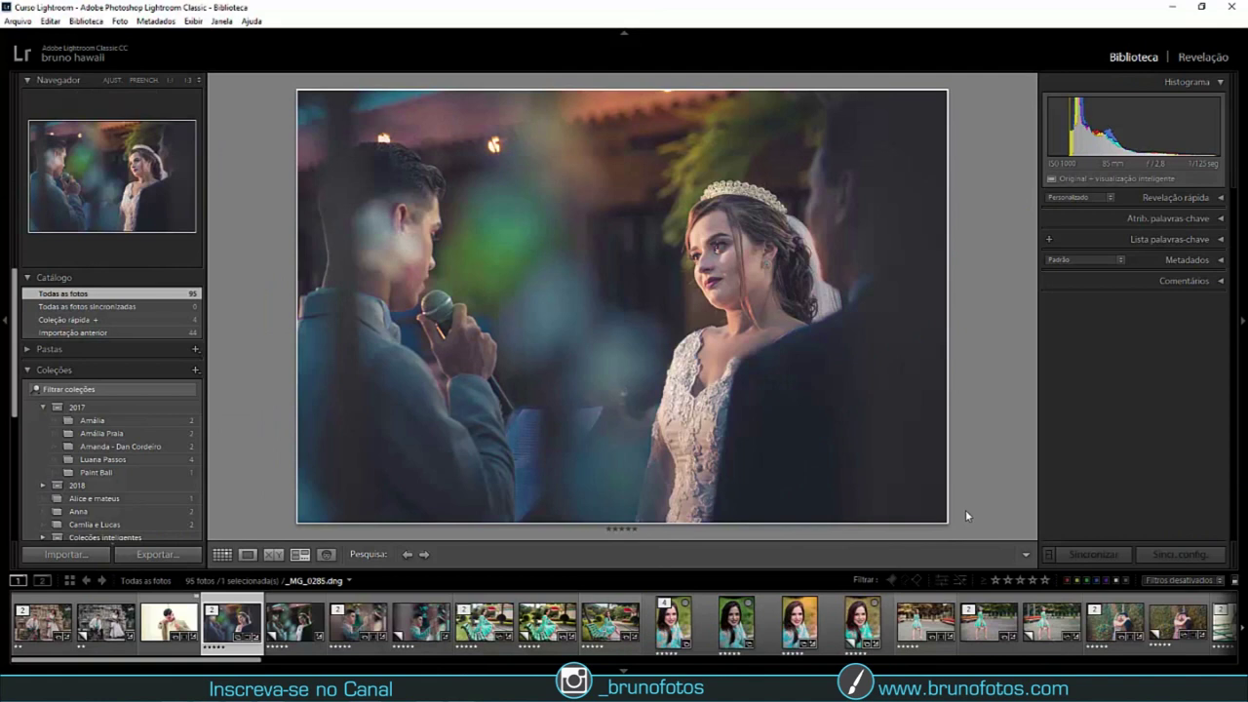
Preview the ceremony photo full screen, exit the preview, and open it in Develop.
key("f")
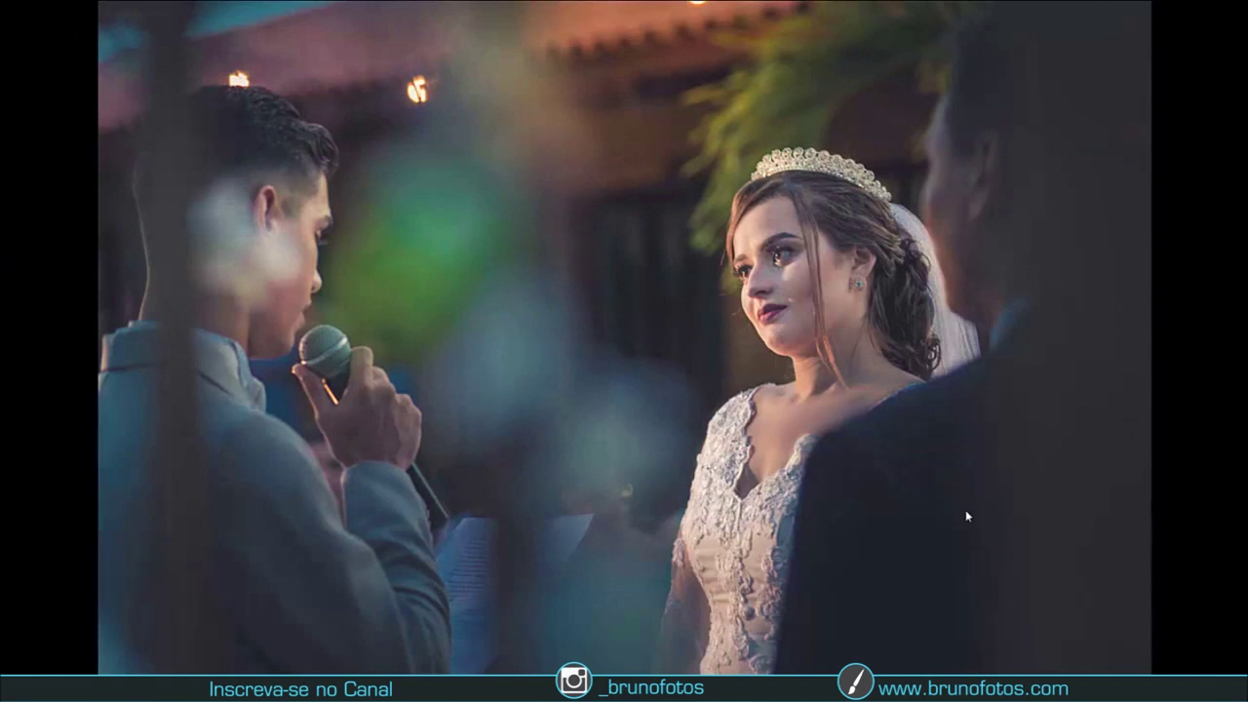
key("f")
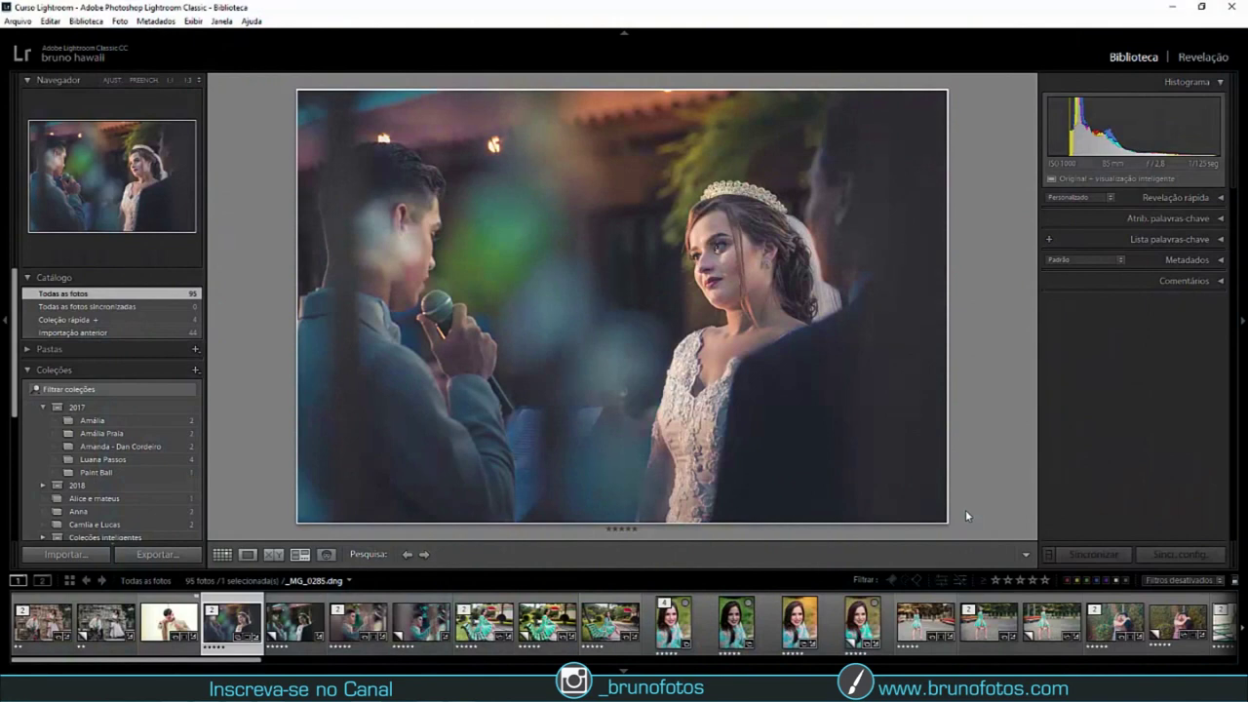
key("d")
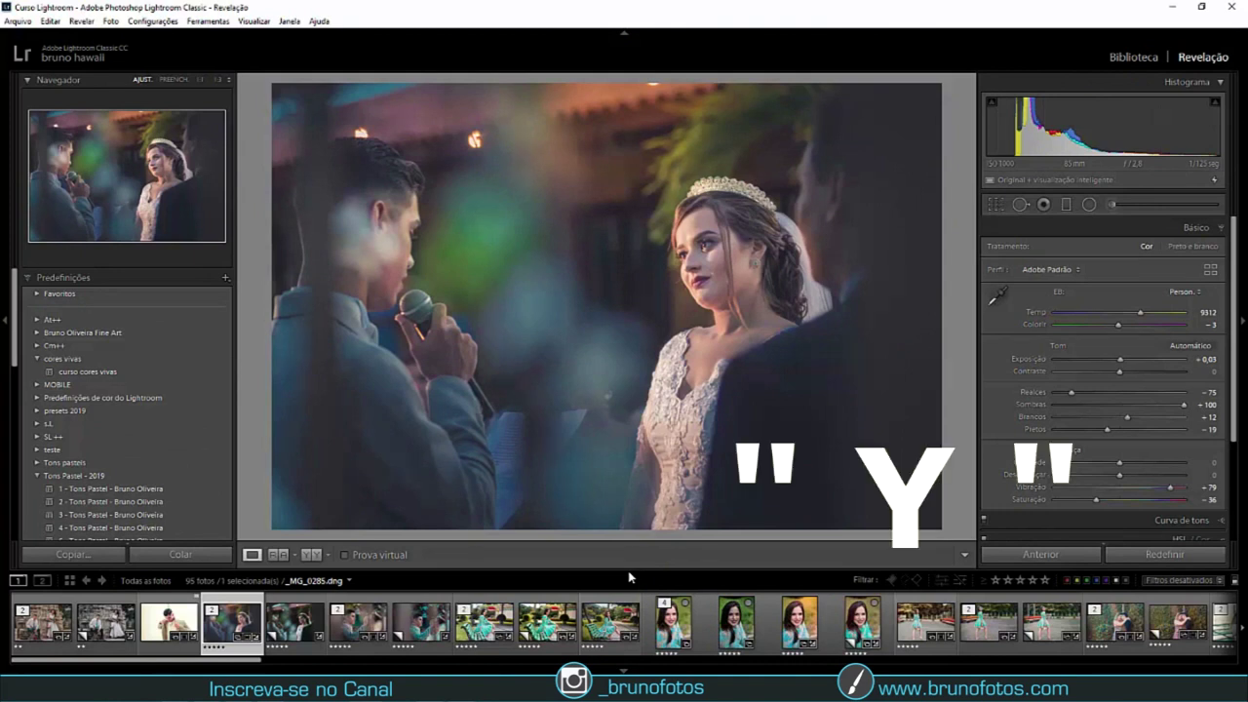
key("y")
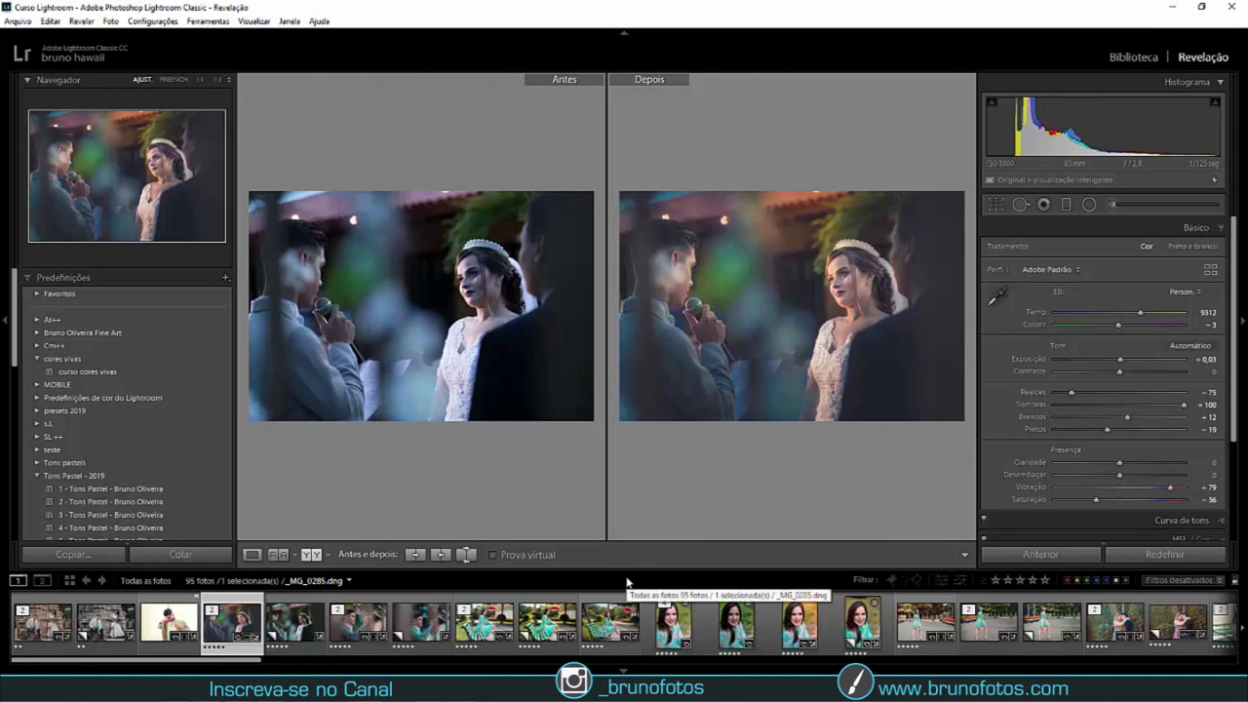
key("shift+Tab")
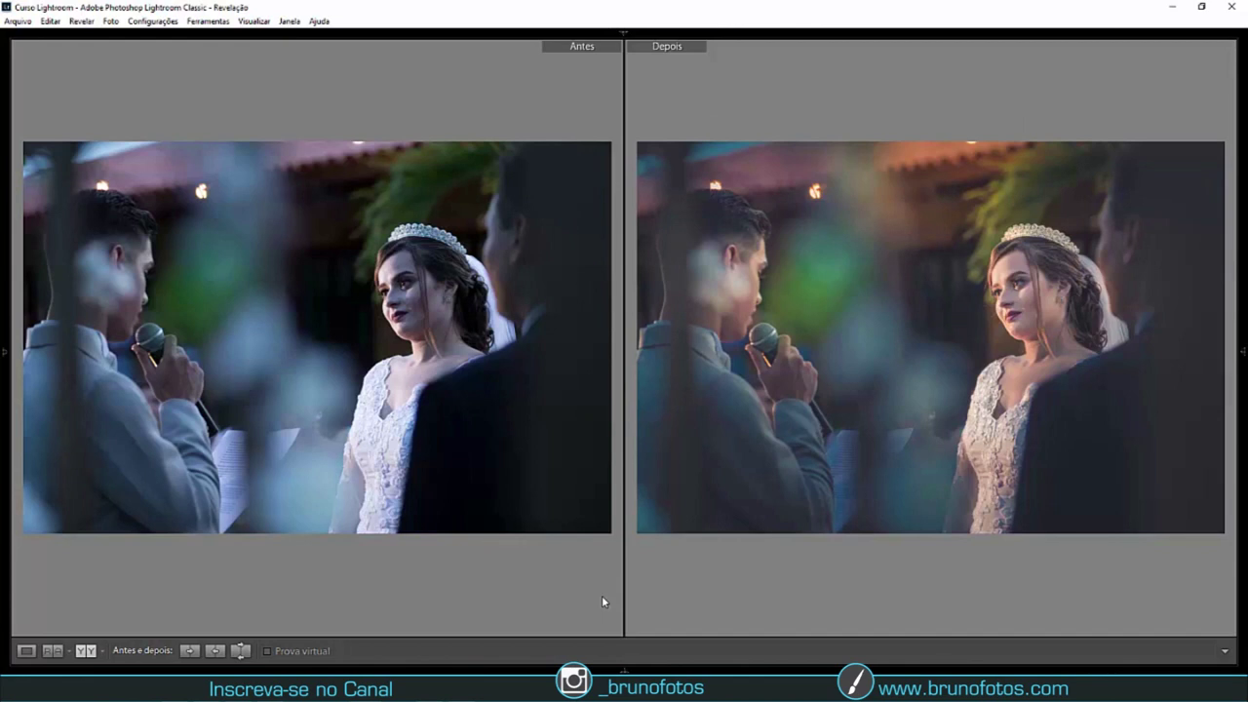
key("y")
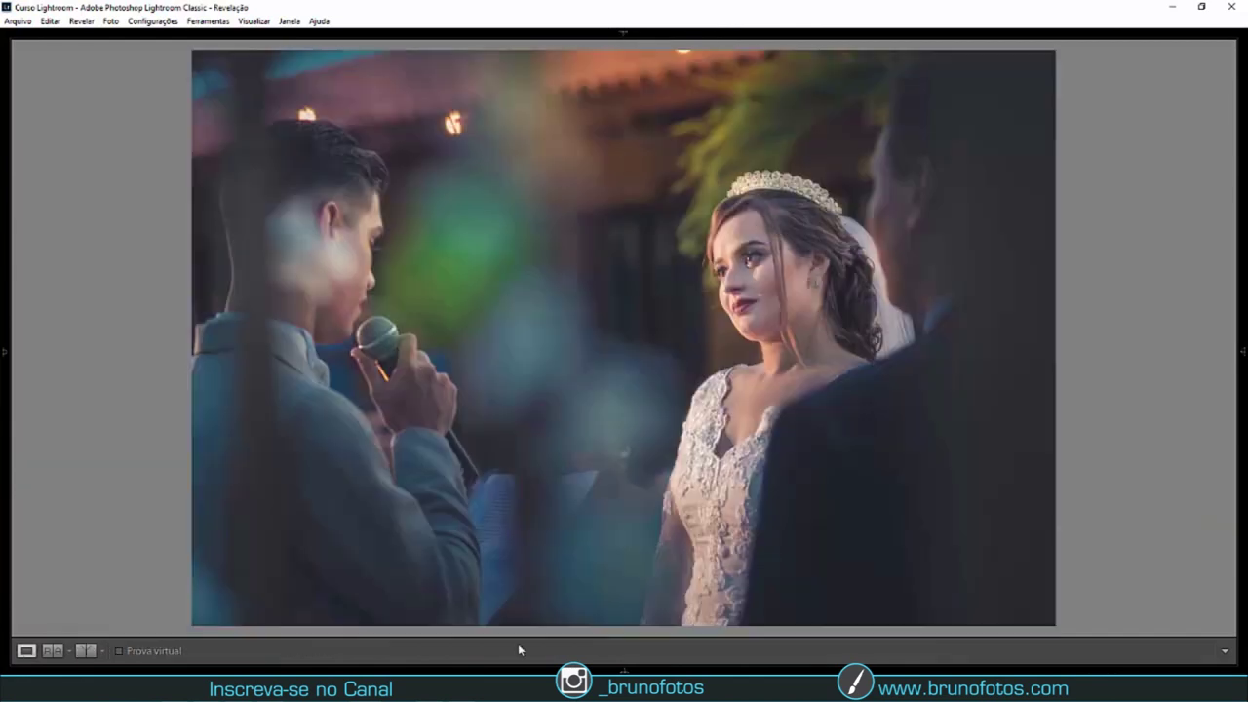
key("backslash")
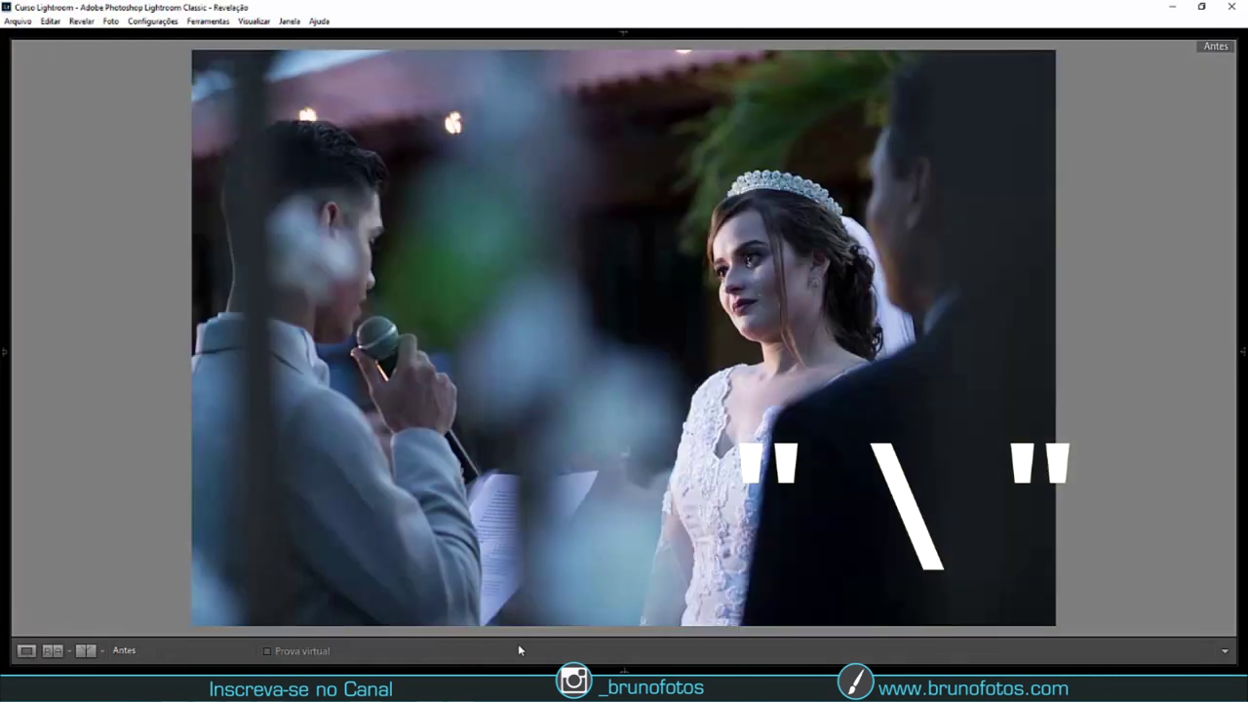
key("backslash")
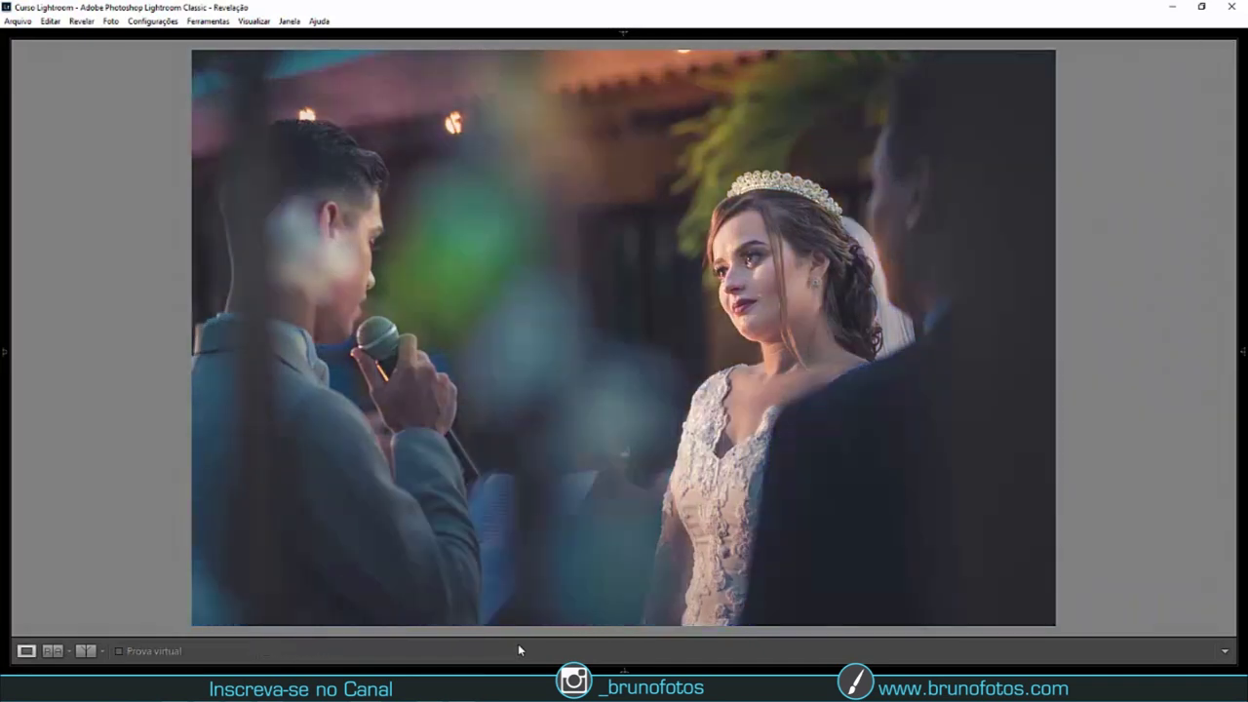
key("backslash")
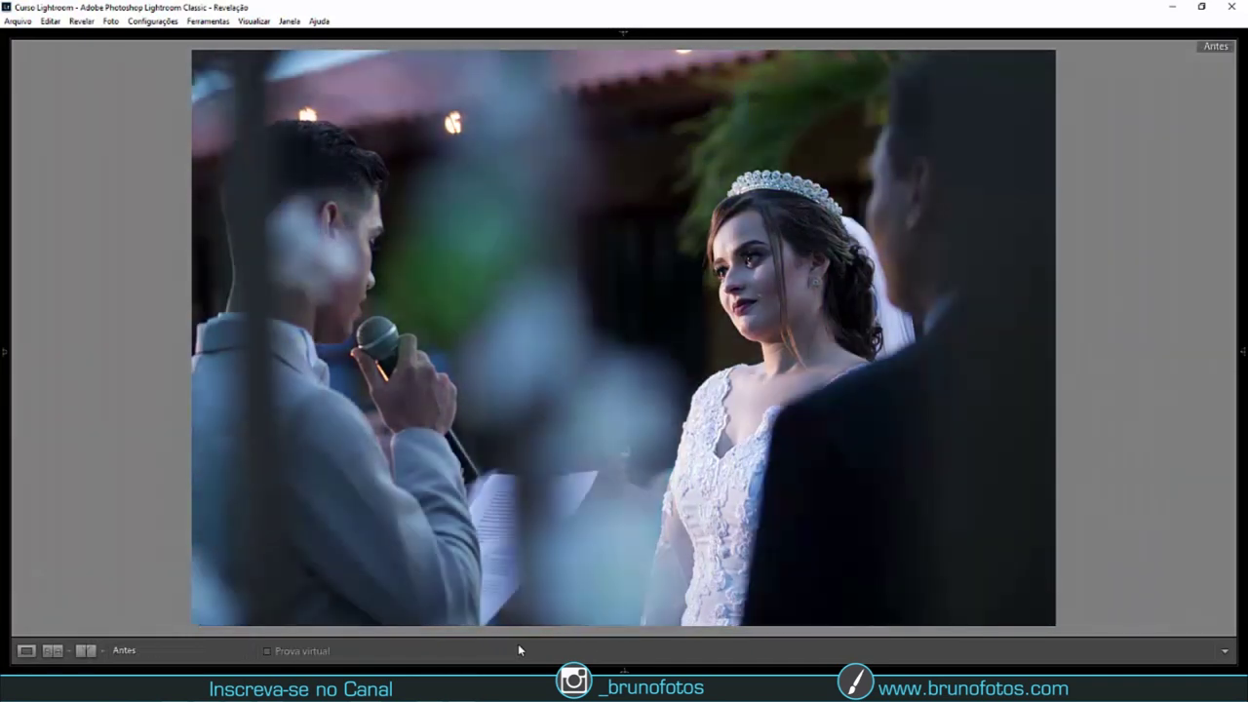
key("backslash")
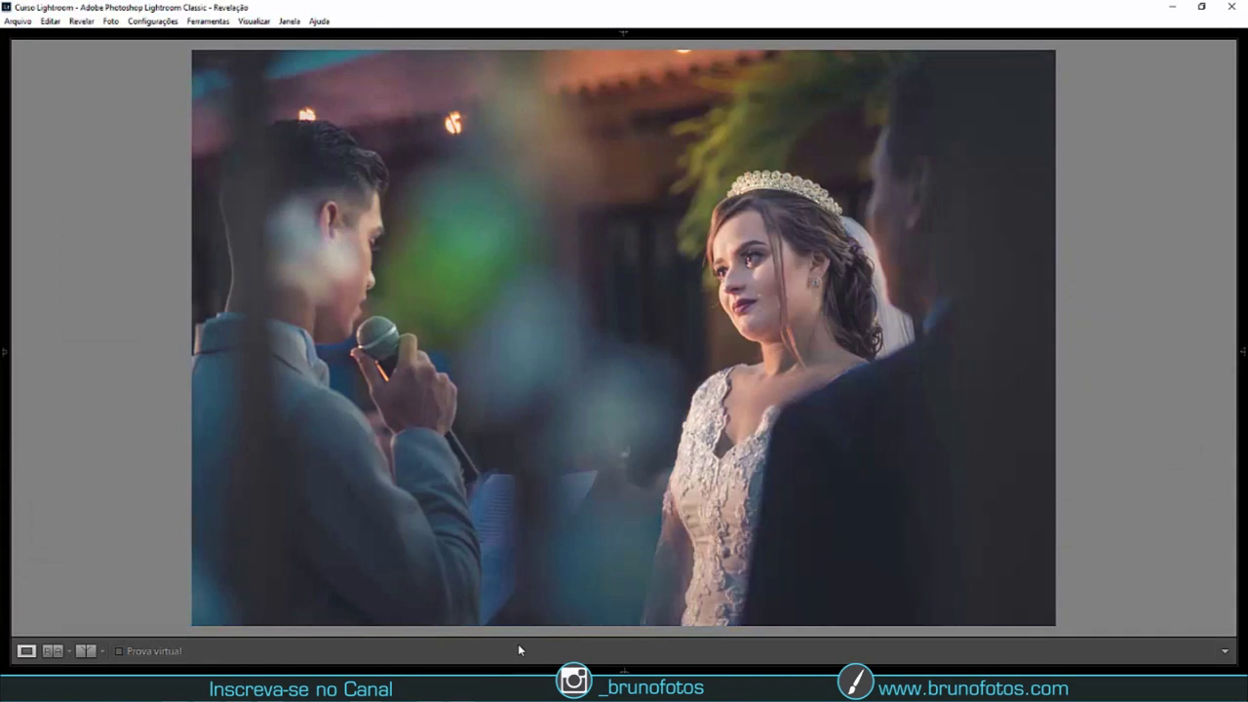
key("shift+Tab")
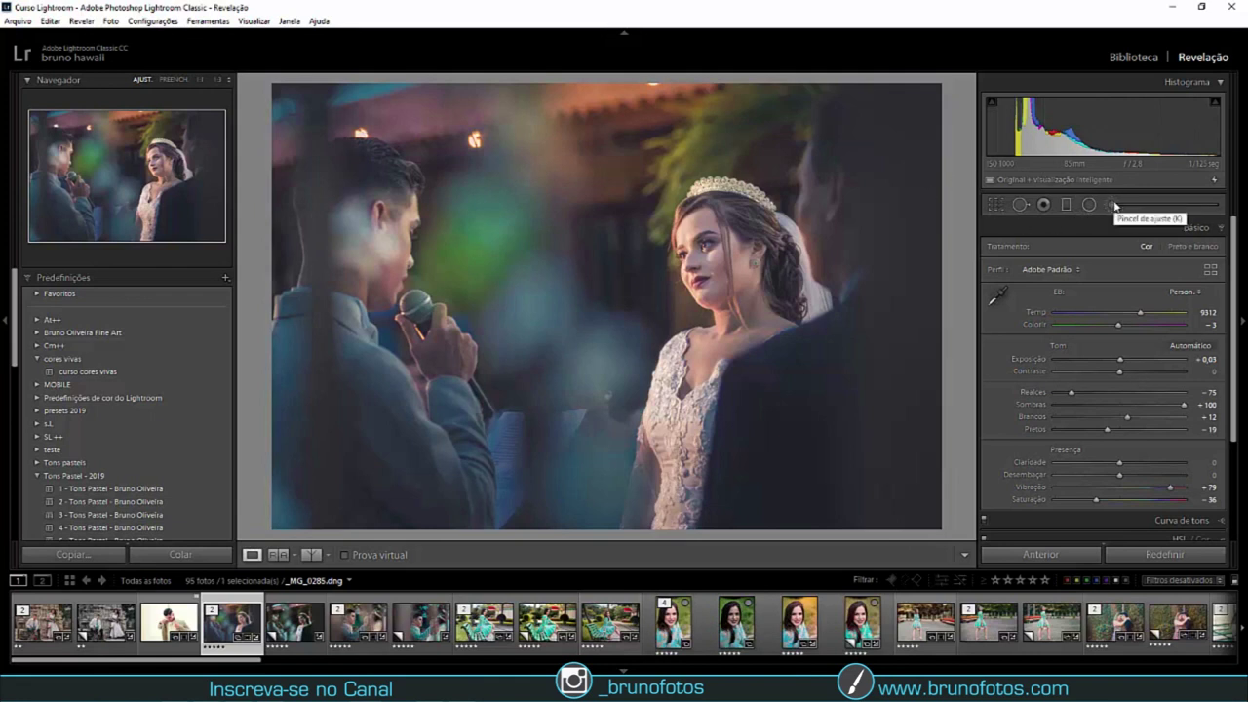
Start an Adjustment Brush and set Show Edit Pins to Never.
left_click(1115, 205)
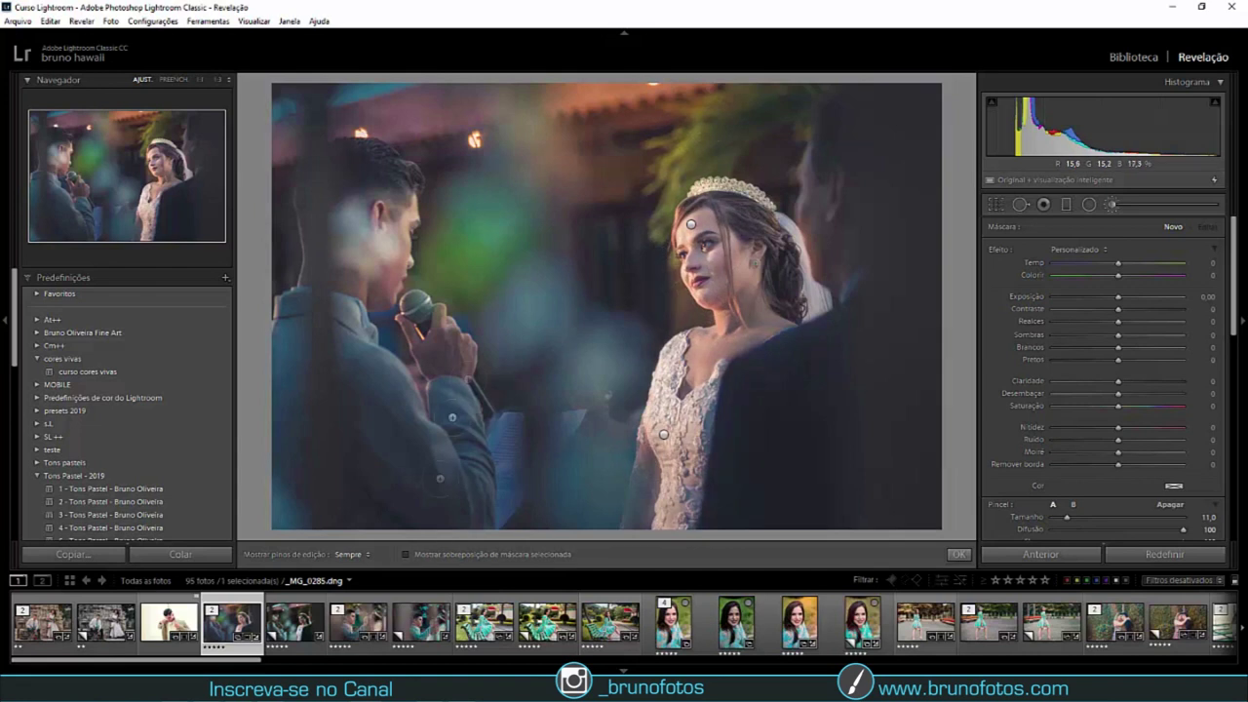
left_click(352, 554)
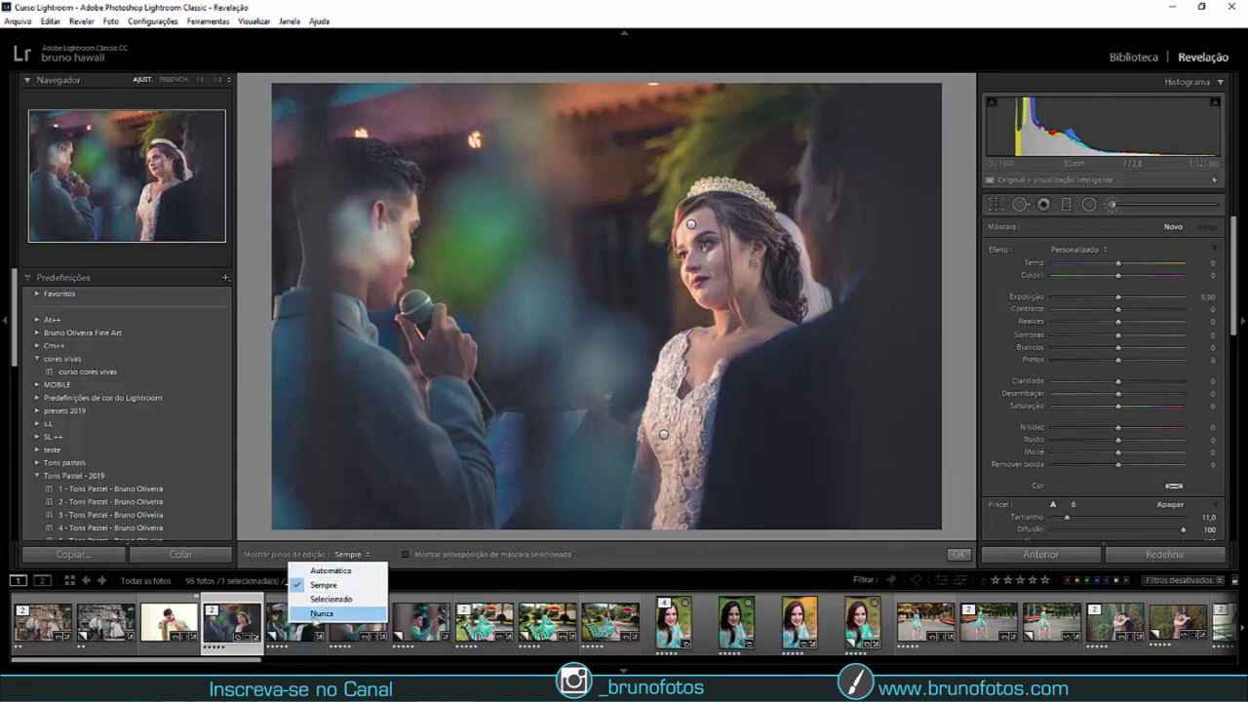
left_click(325, 614)
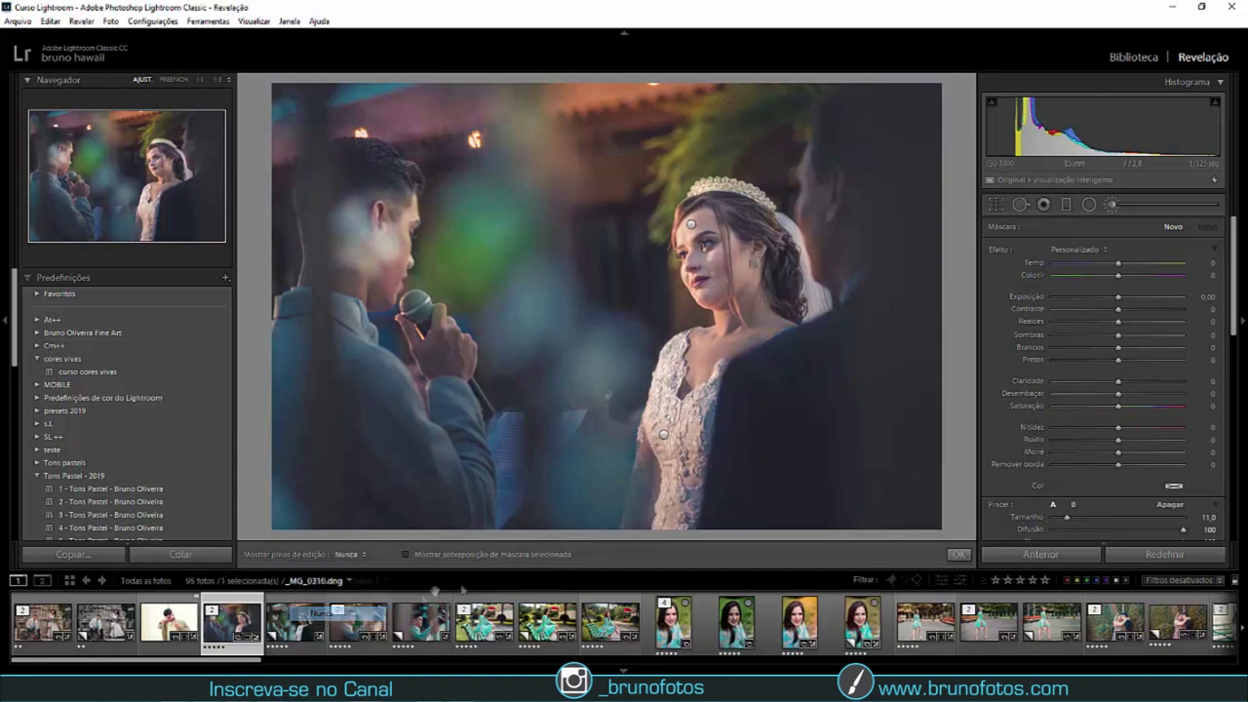
Hide and restore the editing toolbar, then set Show Edit Pins to Always.
key("t")
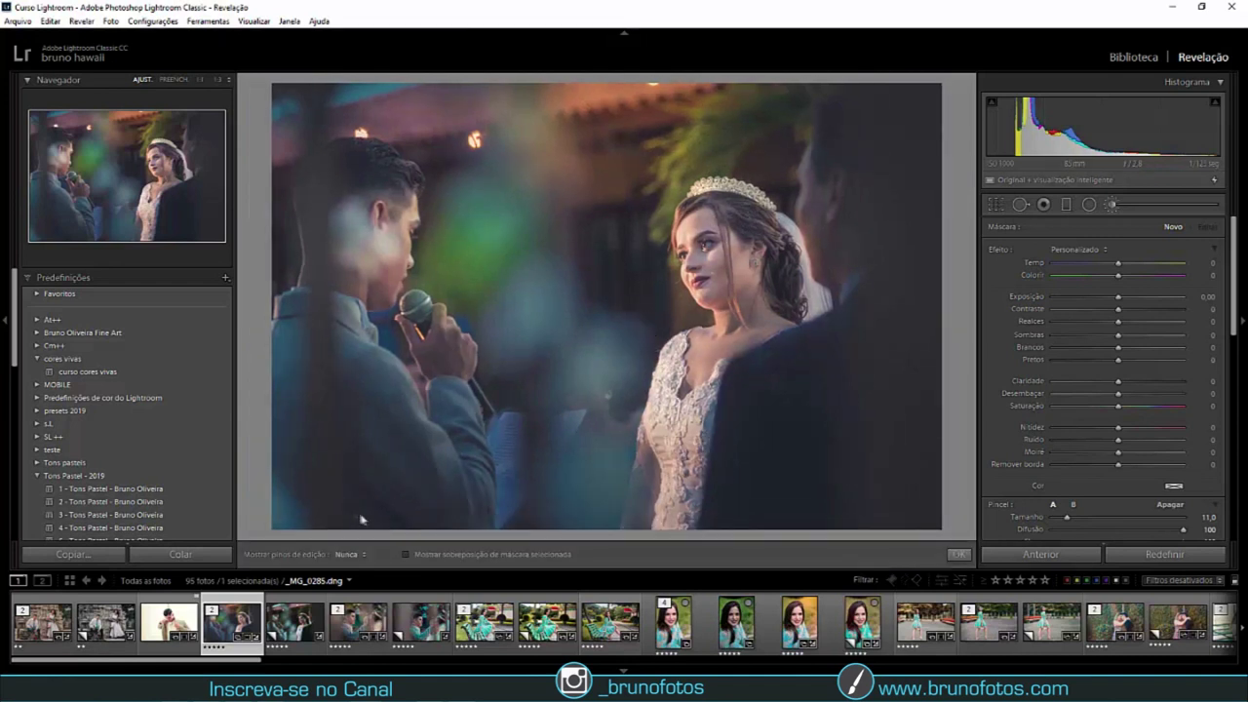
key("t")
key("t")
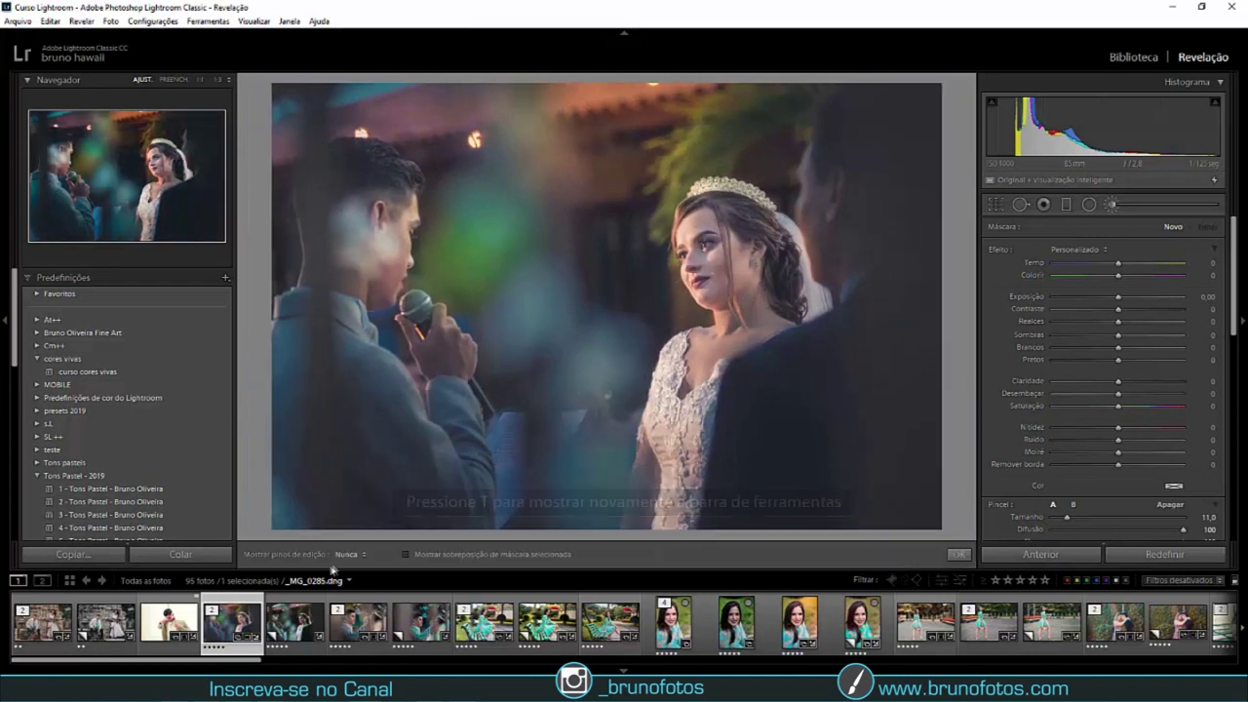
left_click(366, 565)
left_click(363, 556)
left_click(332, 579)
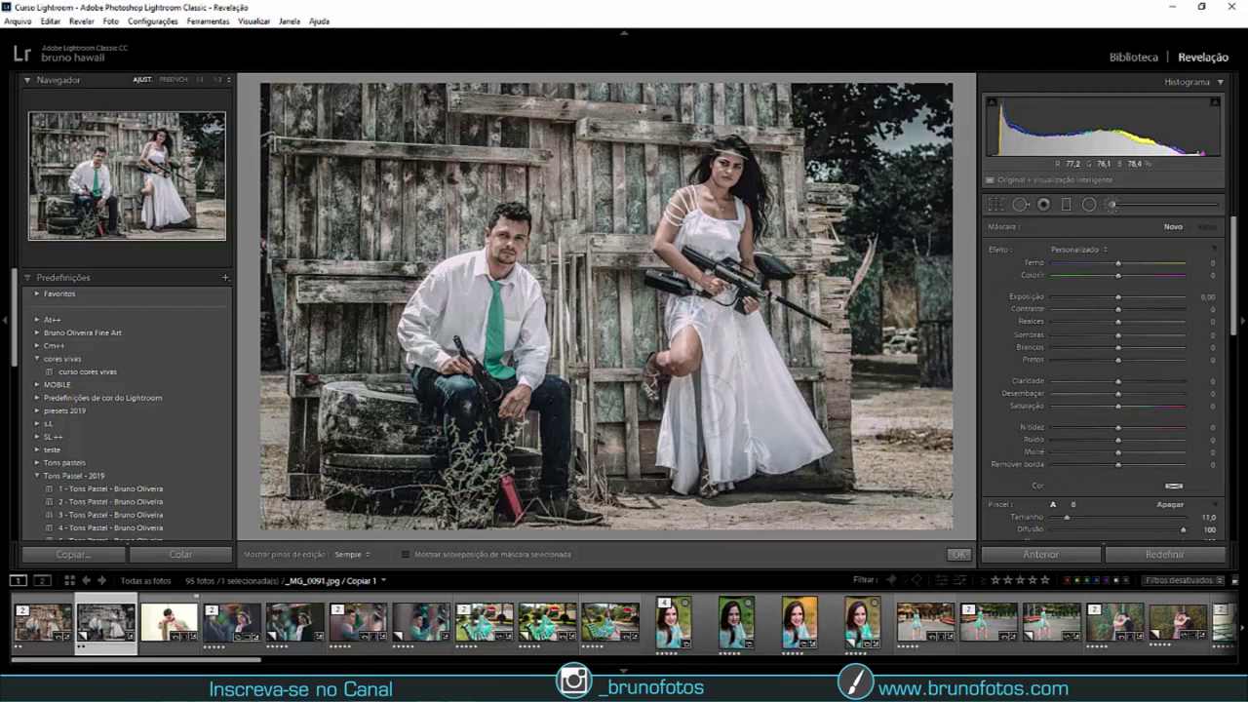
Brush a mask over the white dress, hide the overlay, lower Exposure, then reset it to 0,00.
left_click_drag(717, 405, 673, 458)
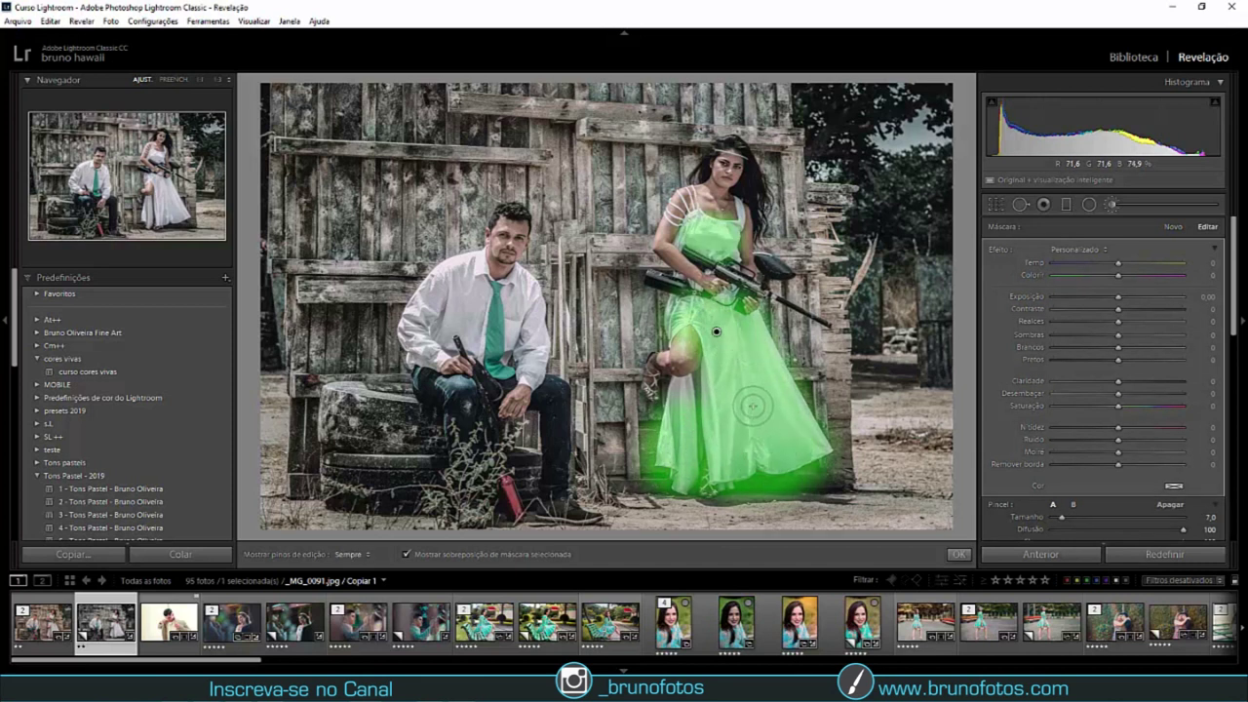
key("o")
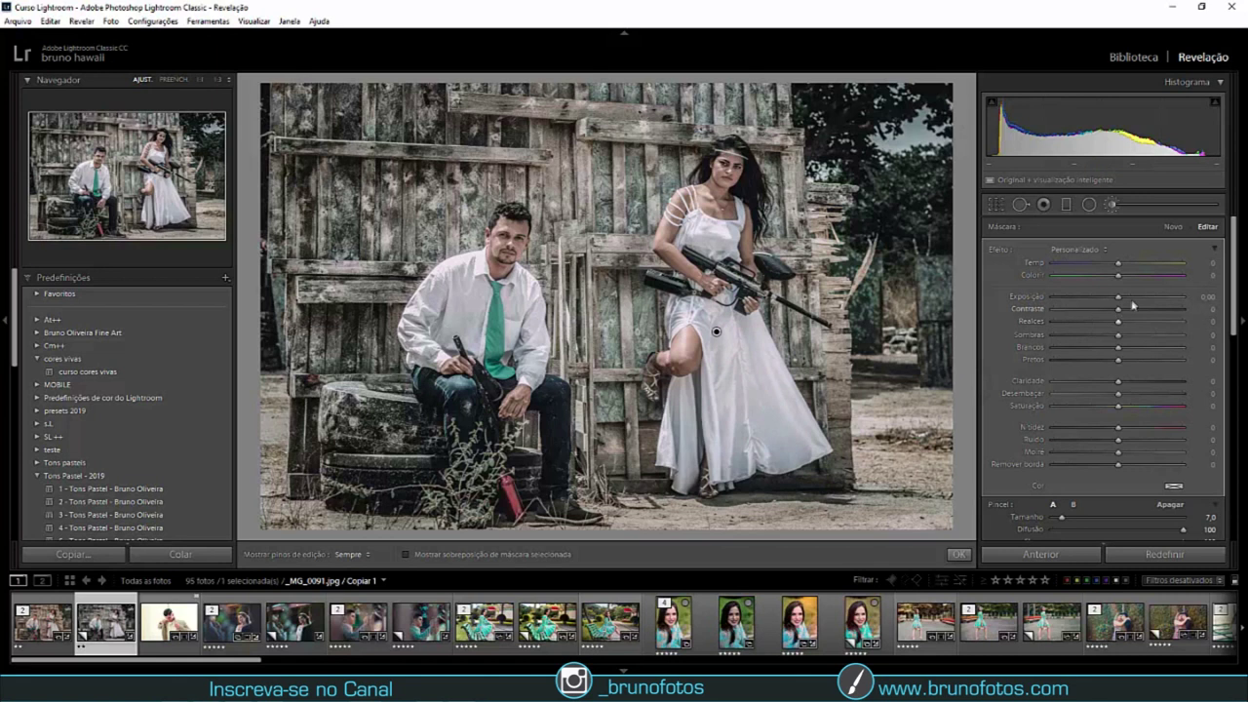
mouse_move(1119, 304)
left_mouse_down()
mouse_move(1107, 304)
mouse_move(1119, 299)
left_mouse_up()
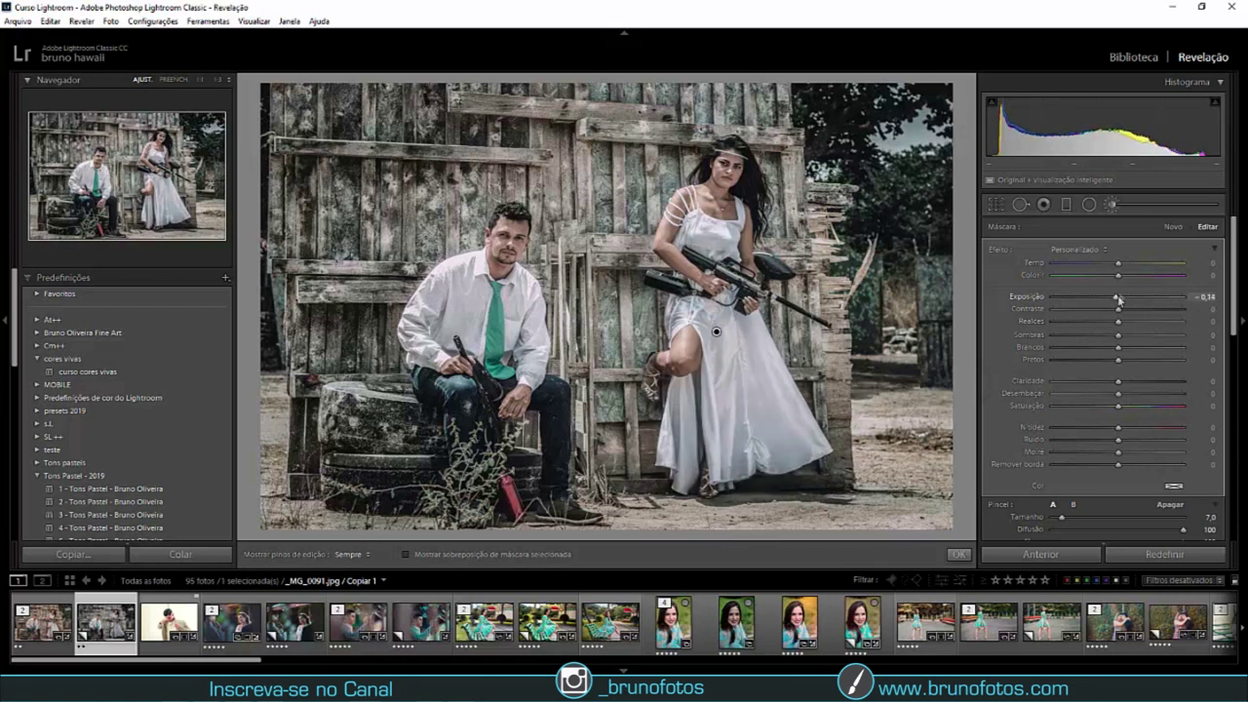
double_click(1116, 300)
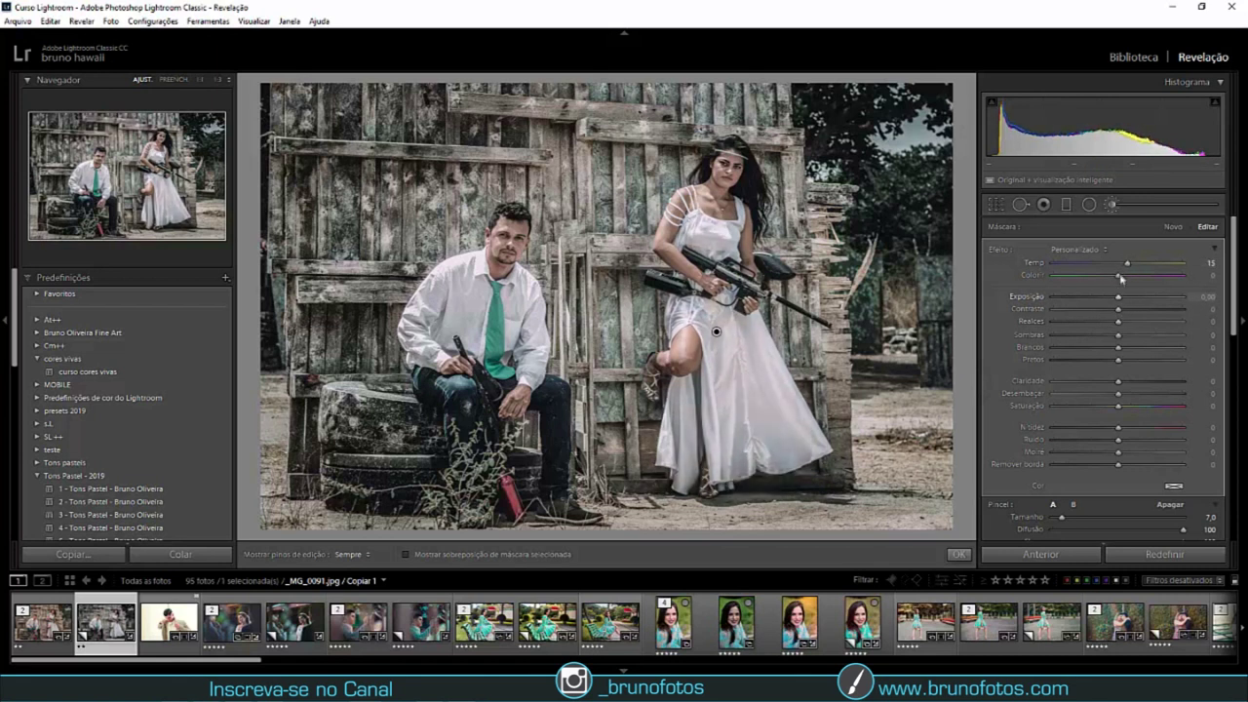